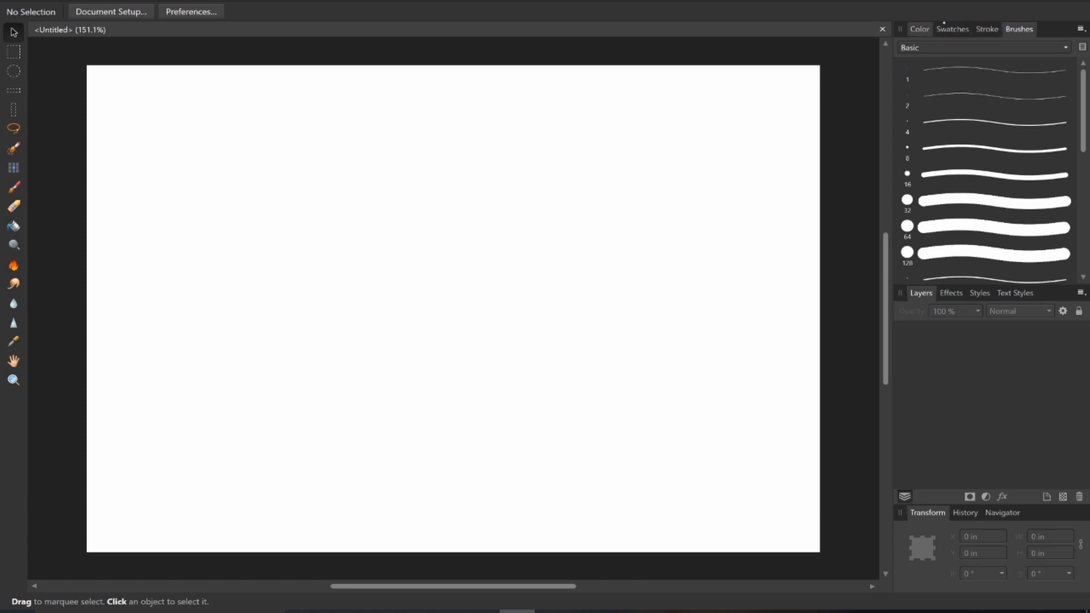
- Flood fill the entire blank canvas with black
{"action": "left_click", "coordinate": [923, 29]}
{"action": "key", "text": "x"}
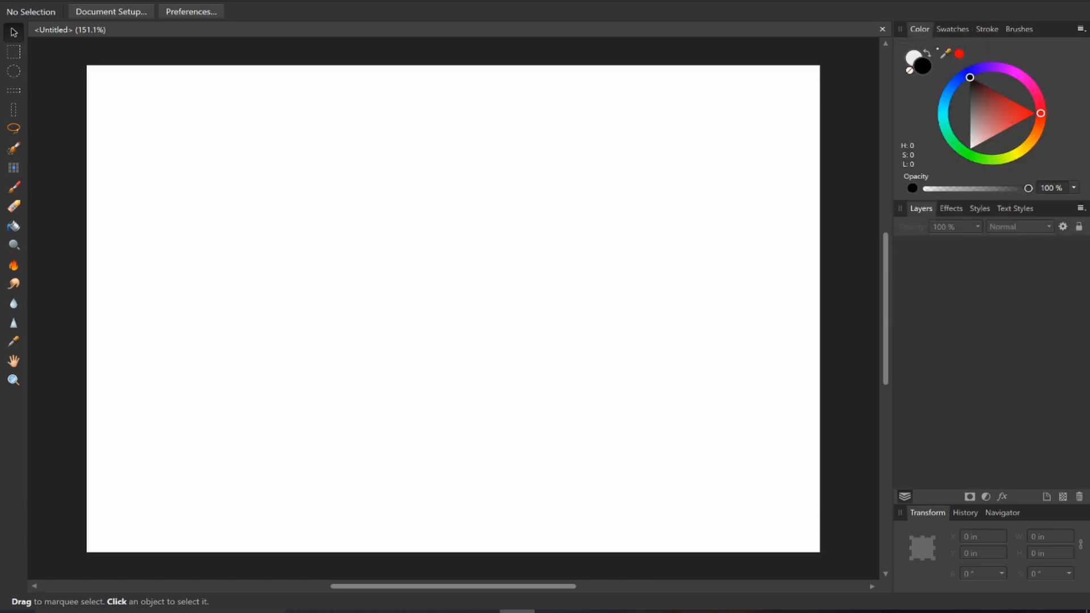
{"action": "key", "text": "g"}
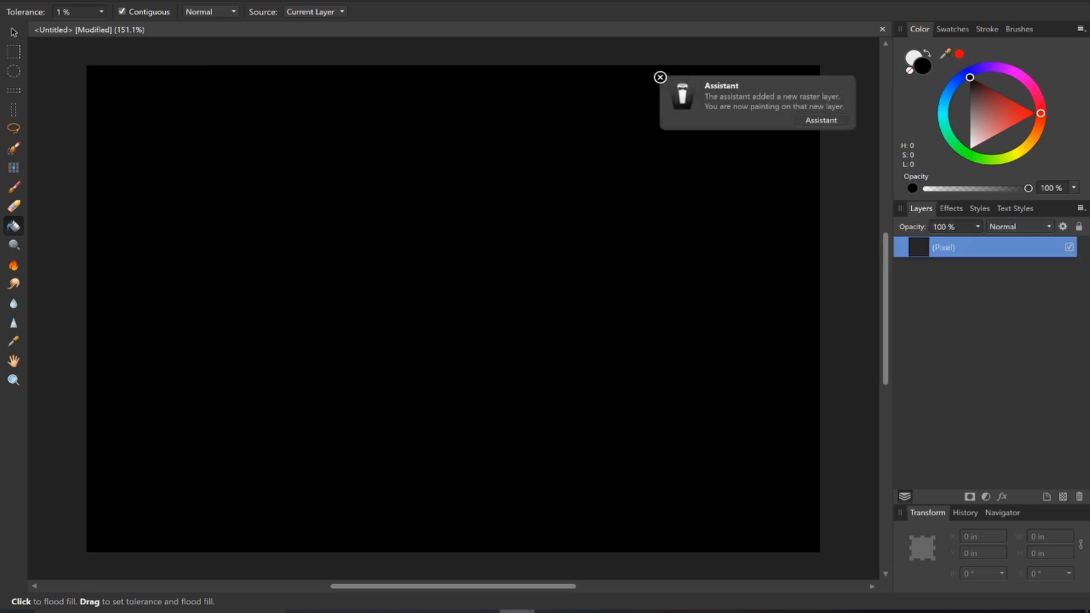
- Draw a five-point star about 2.76 in wide and 2.43 in high, and move it near the middle of the canvas
{"action": "key", "text": "ctrl+1"}
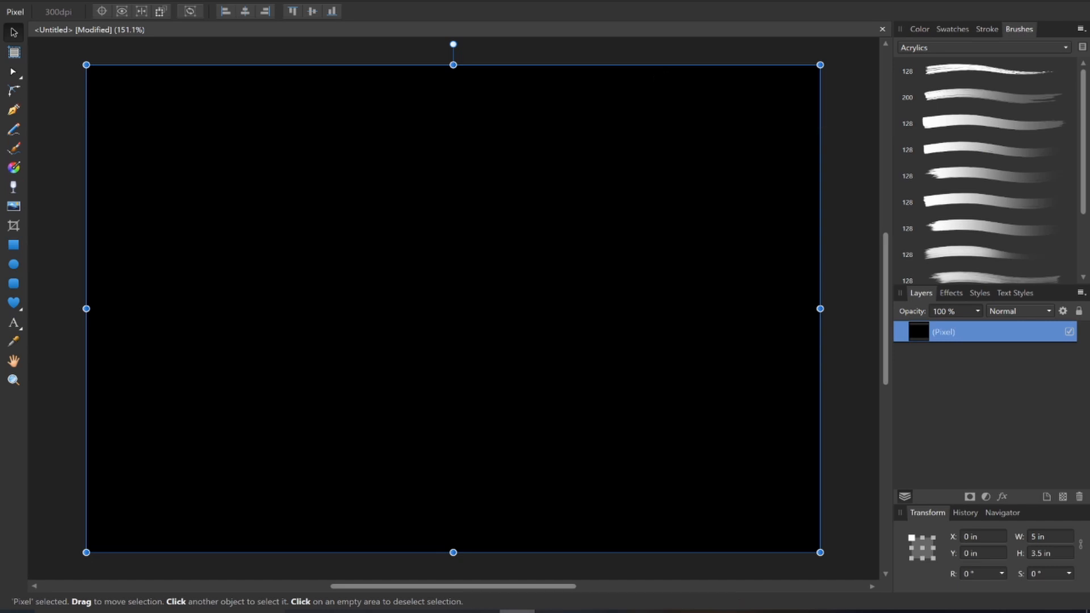
{"action": "left_click", "coordinate": [13, 303]}
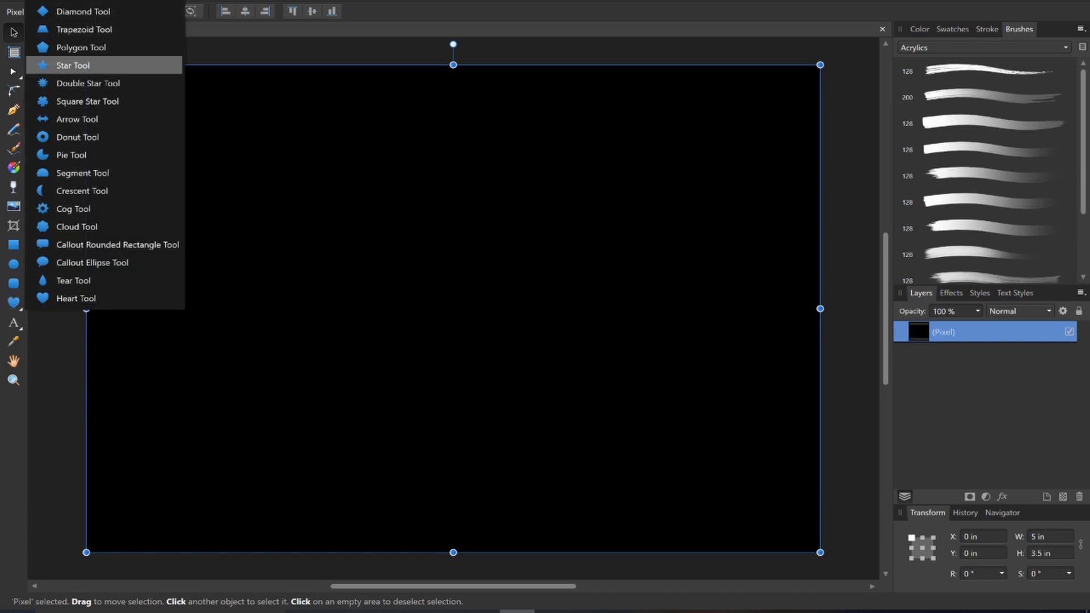
{"action": "left_click", "coordinate": [72, 65]}
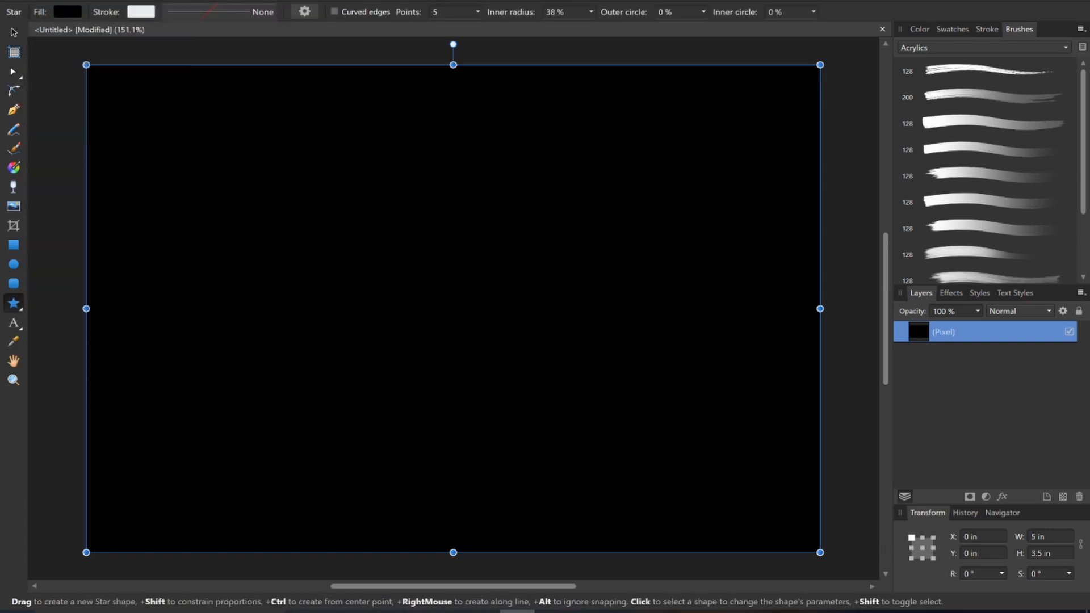
{"action": "left_click_drag", "start_coordinate": [201, 194], "coordinate": [606, 532]}
{"action": "left_click_drag", "start_coordinate": [410, 350], "coordinate": [428, 373]}
{"action": "key", "text": "ctrl+z"}
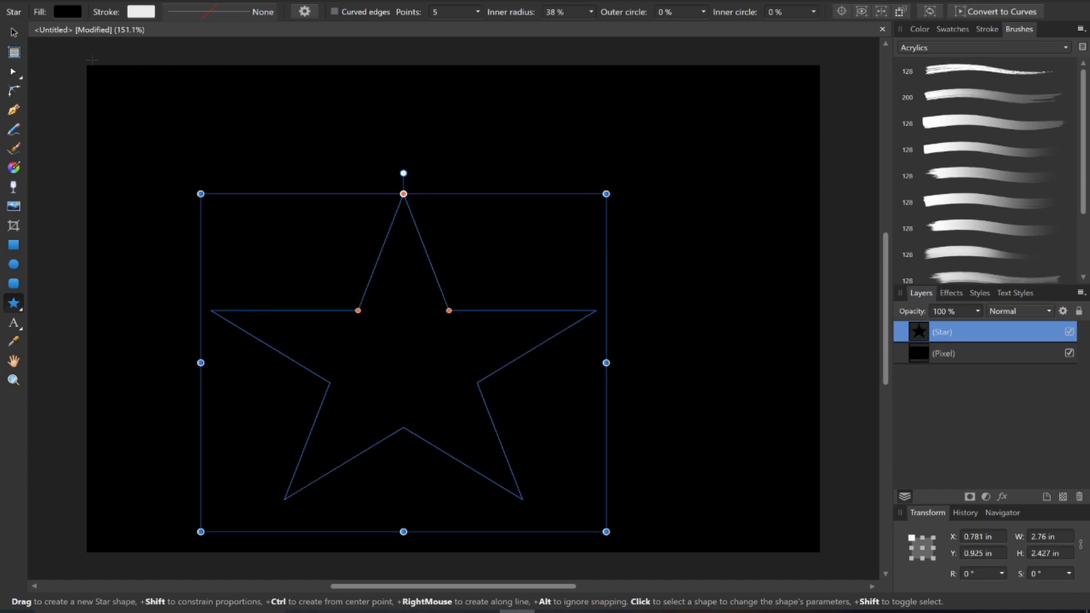
{"action": "key", "text": "v"}
{"action": "left_click_drag", "start_coordinate": [403, 363], "coordinate": [478, 322]}
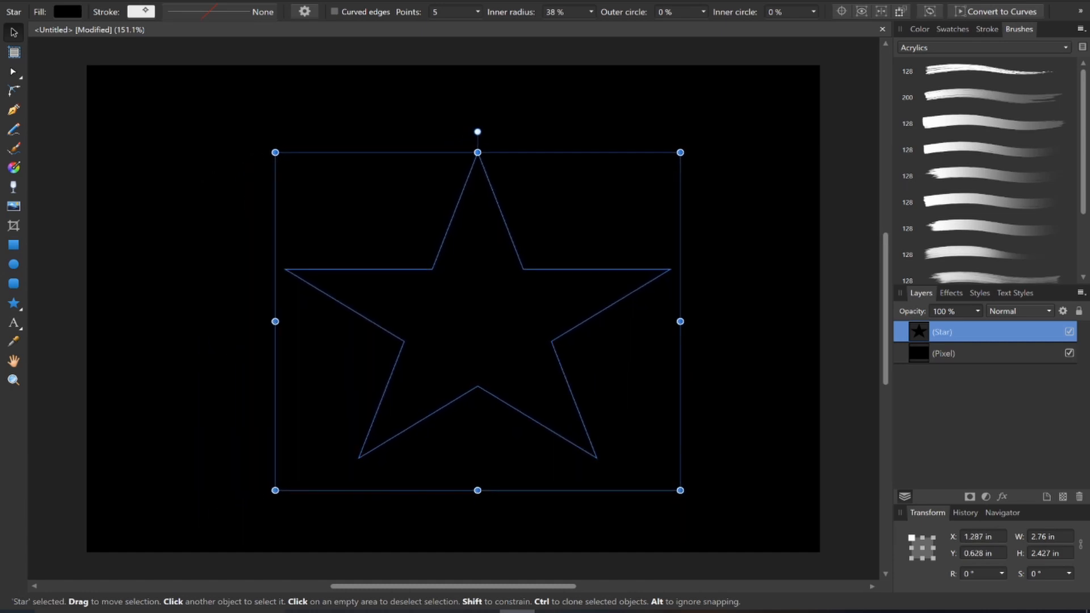
- Give the star a solid white outline about 6.7 pt wide
{"action": "left_click", "coordinate": [148, 10]}
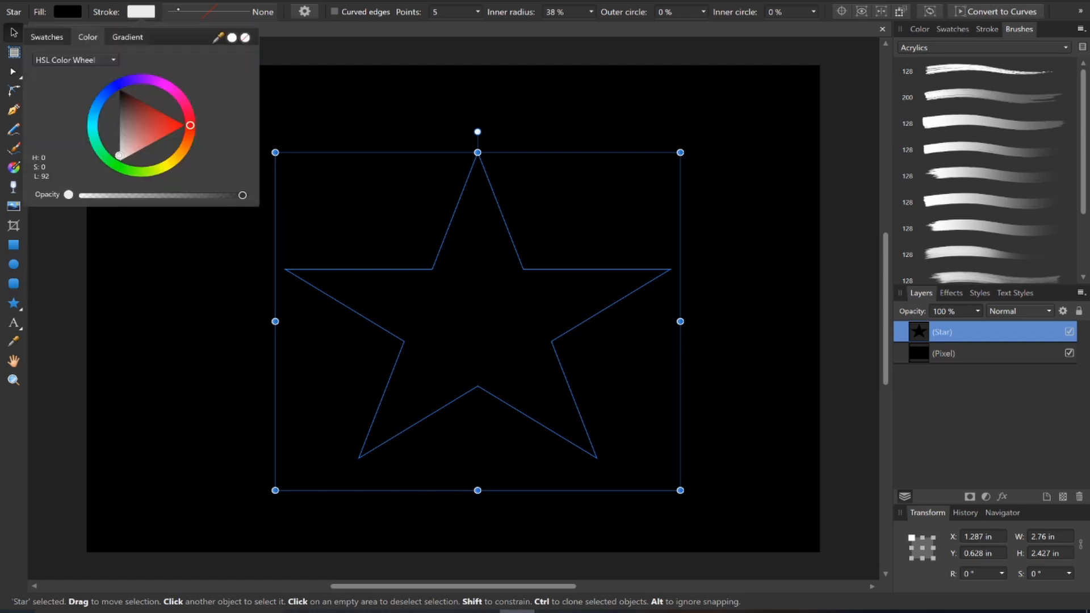
{"action": "left_click", "coordinate": [203, 11]}
{"action": "left_click", "coordinate": [223, 12]}
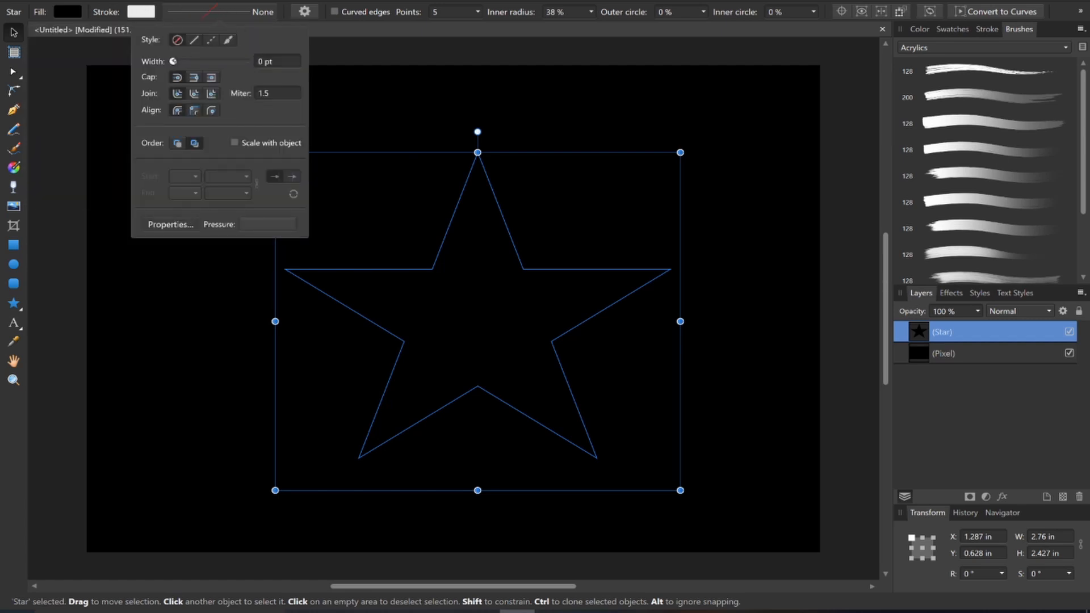
{"action": "mouse_move", "coordinate": [172, 61]}
{"action": "left_mouse_down"}
{"action": "mouse_move", "coordinate": [211, 61]}
{"action": "mouse_move", "coordinate": [200, 61]}
{"action": "left_mouse_up"}
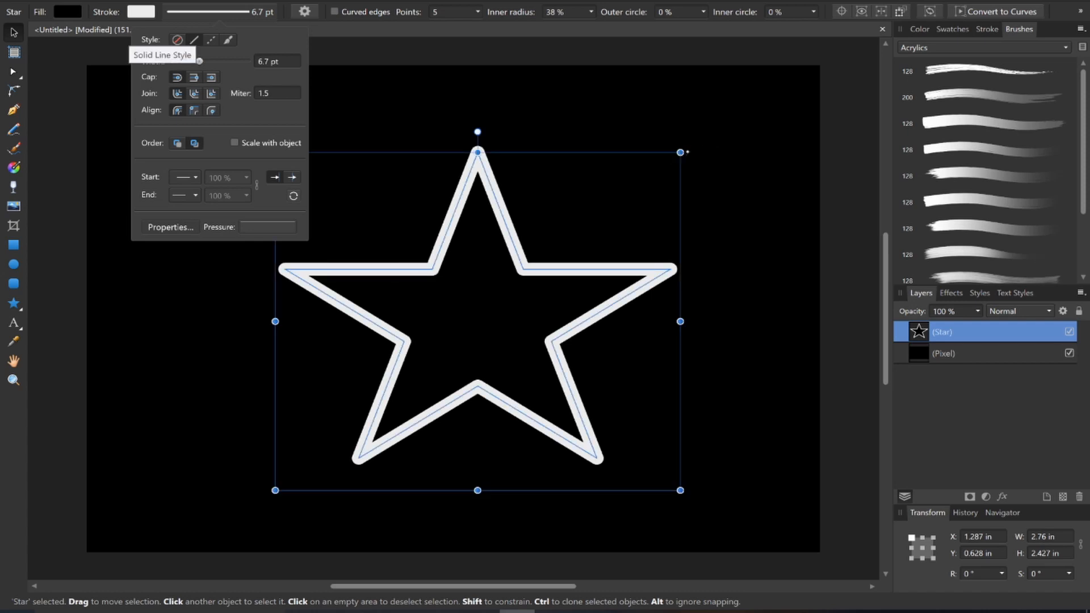
- Enlarge the star to about 2.87 in wide and 2.56 in high and nudge it slightly into place
{"action": "right_click", "coordinate": [683, 151]}
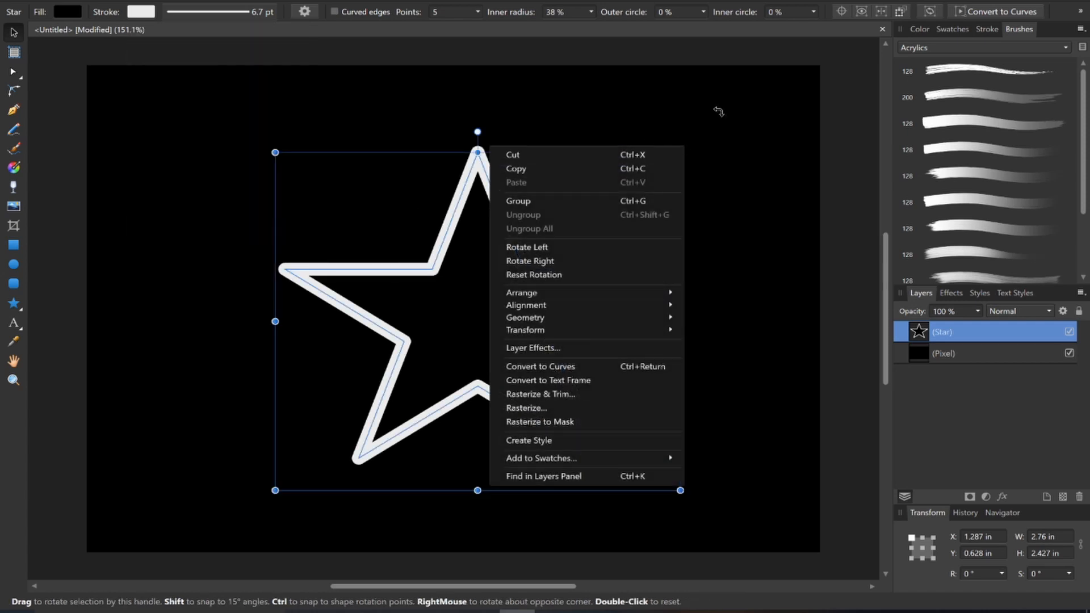
{"action": "left_click", "coordinate": [718, 111]}
{"action": "left_click", "coordinate": [959, 331]}
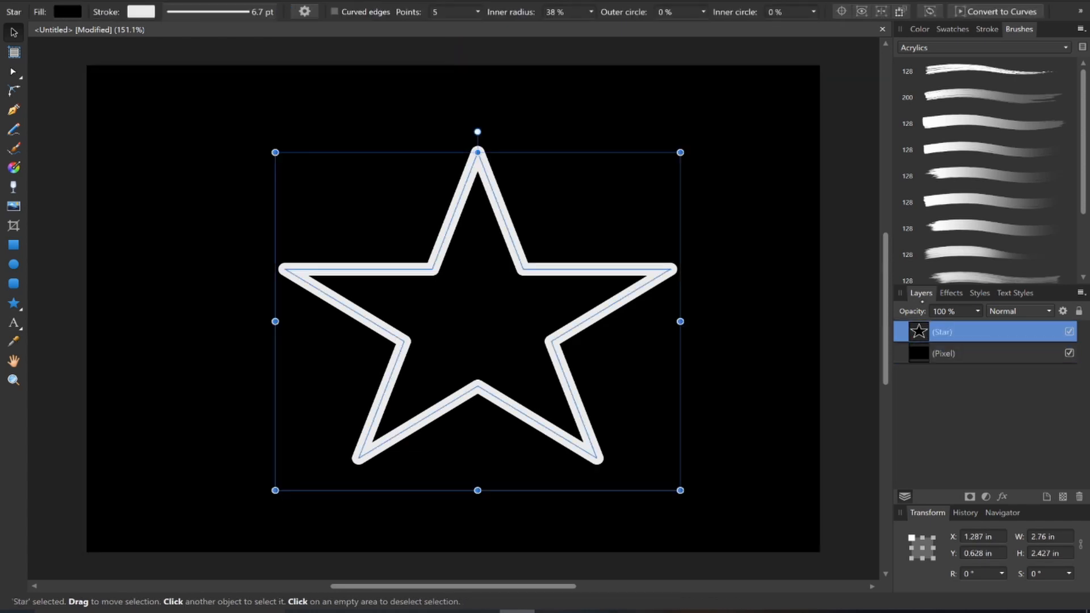
{"action": "left_click_drag", "start_coordinate": [680, 152], "coordinate": [695, 134]}
{"action": "mouse_move", "coordinate": [485, 312]}
{"action": "left_mouse_down"}
{"action": "mouse_move", "coordinate": [462, 342]}
{"action": "mouse_move", "coordinate": [490, 328]}
{"action": "mouse_move", "coordinate": [488, 313]}
{"action": "left_mouse_up"}
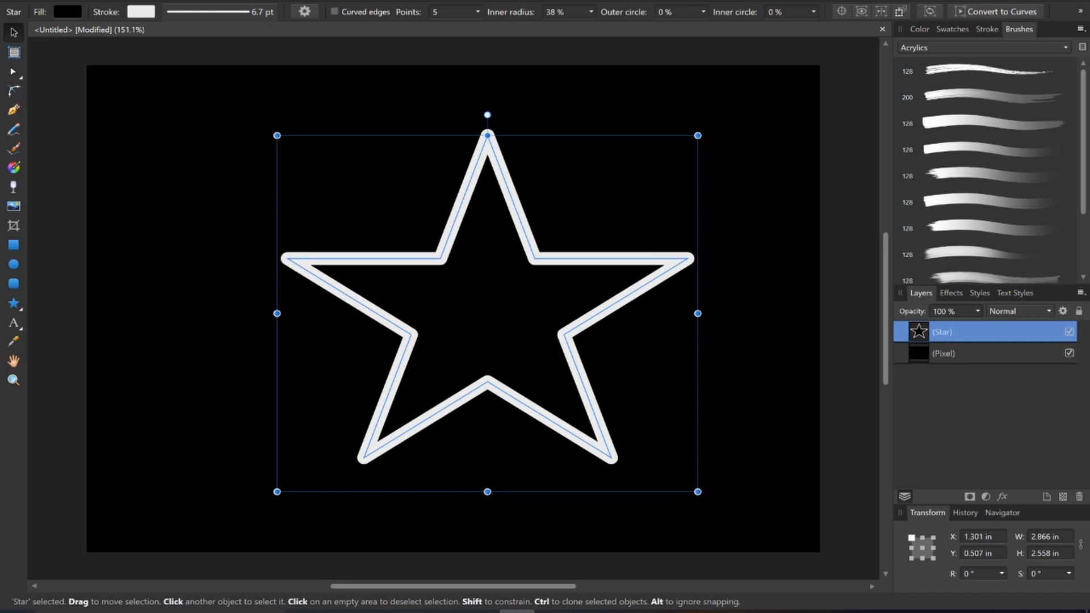
- Open the export options for the star artwork
{"action": "key", "text": "alt+f"}
{"action": "key", "text": "Right"}
{"action": "key", "text": "Escape"}
{"action": "key", "text": "alt+f"}
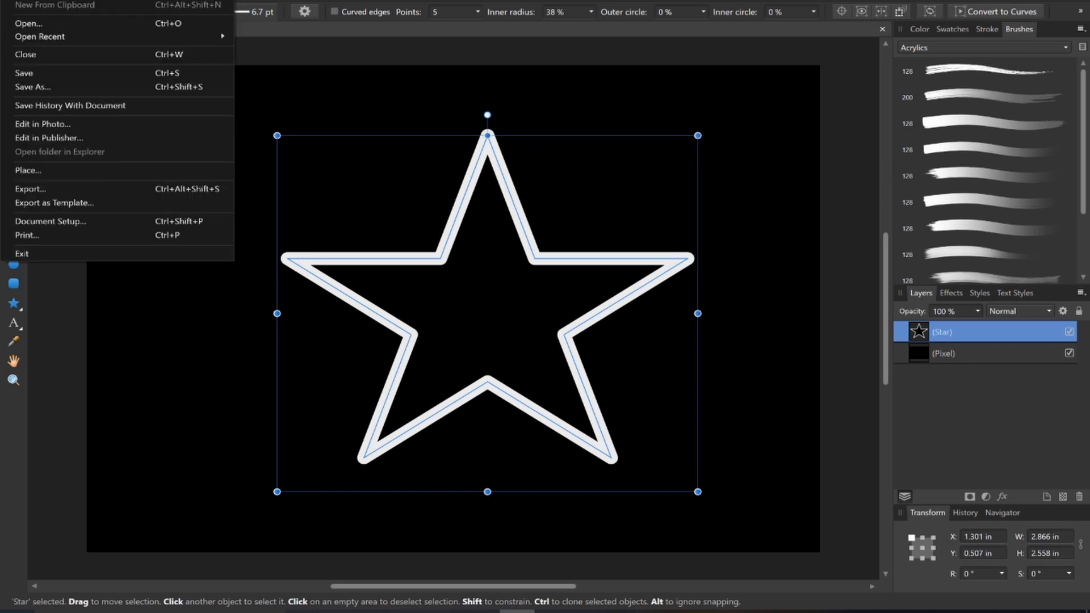
{"action": "left_click", "coordinate": [51, 189]}
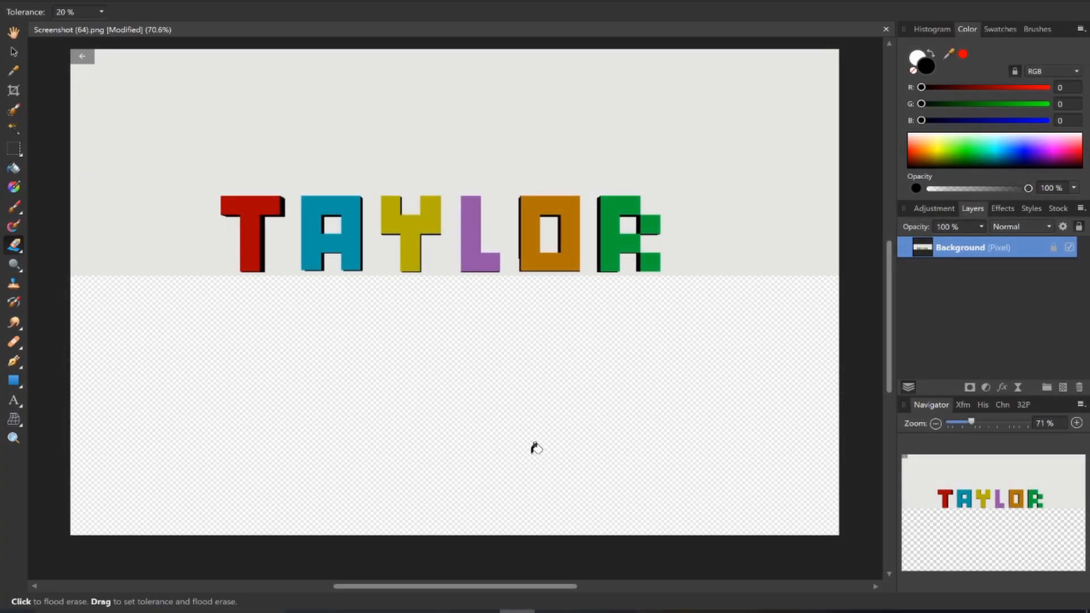
- Flood erase the grey background around the coloured block letters and inside their enclosed openings
{"action": "left_click", "coordinate": [15, 52]}
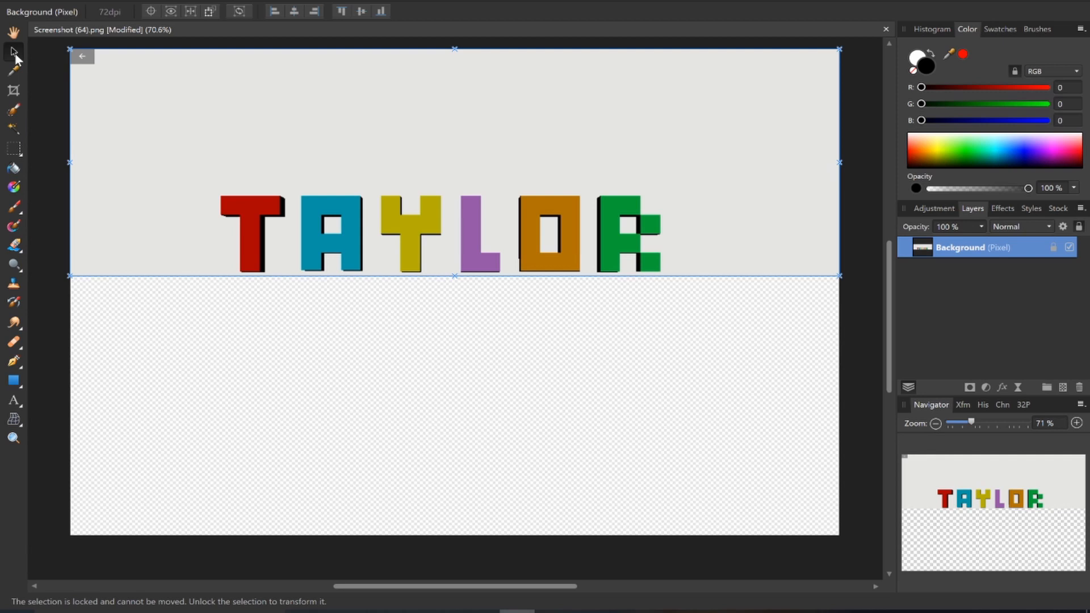
{"action": "left_click", "coordinate": [14, 245]}
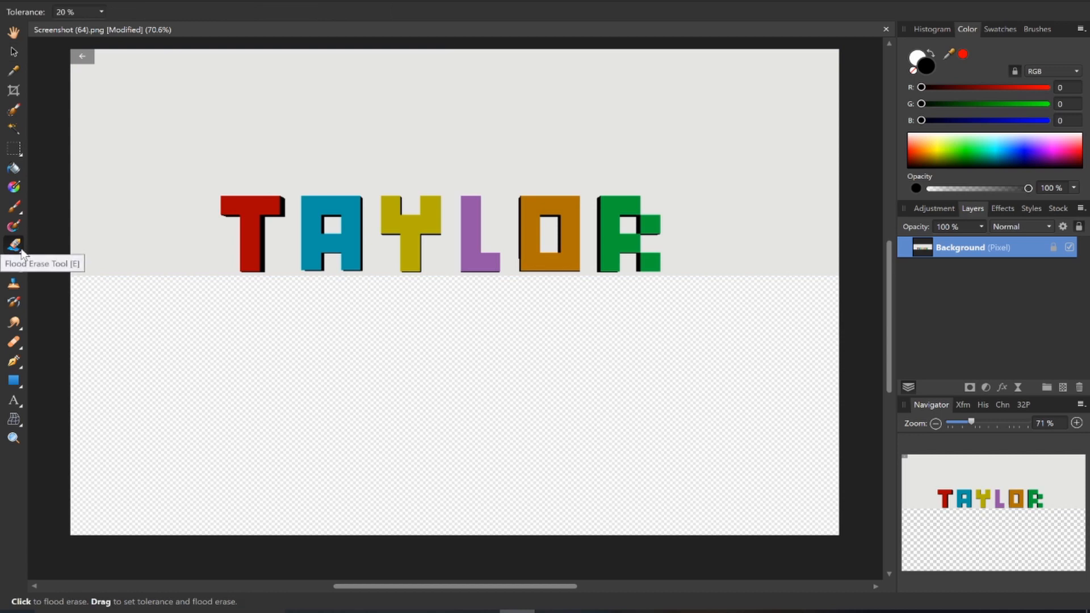
{"action": "left_click", "coordinate": [20, 247]}
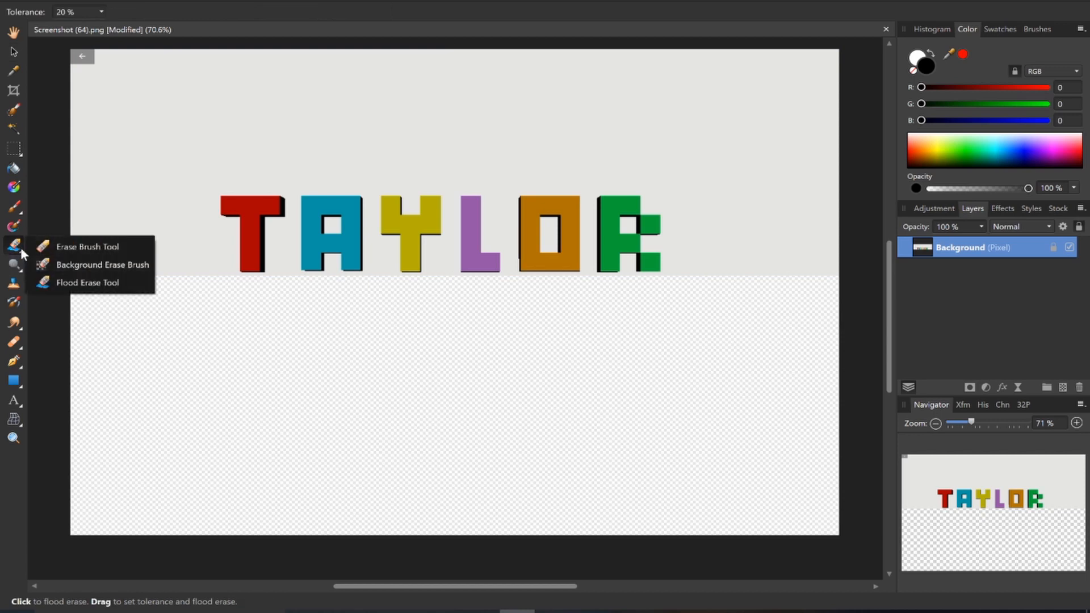
{"action": "left_click", "coordinate": [82, 283]}
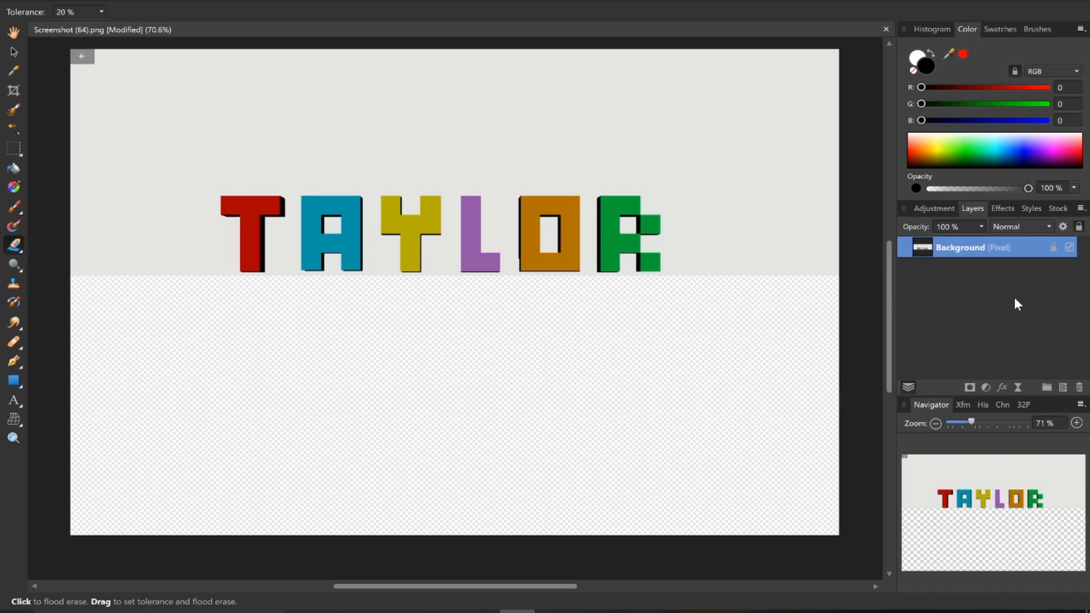
{"action": "double_click", "coordinate": [966, 253]}
{"action": "left_click", "coordinate": [902, 249]}
{"action": "left_click", "coordinate": [668, 137]}
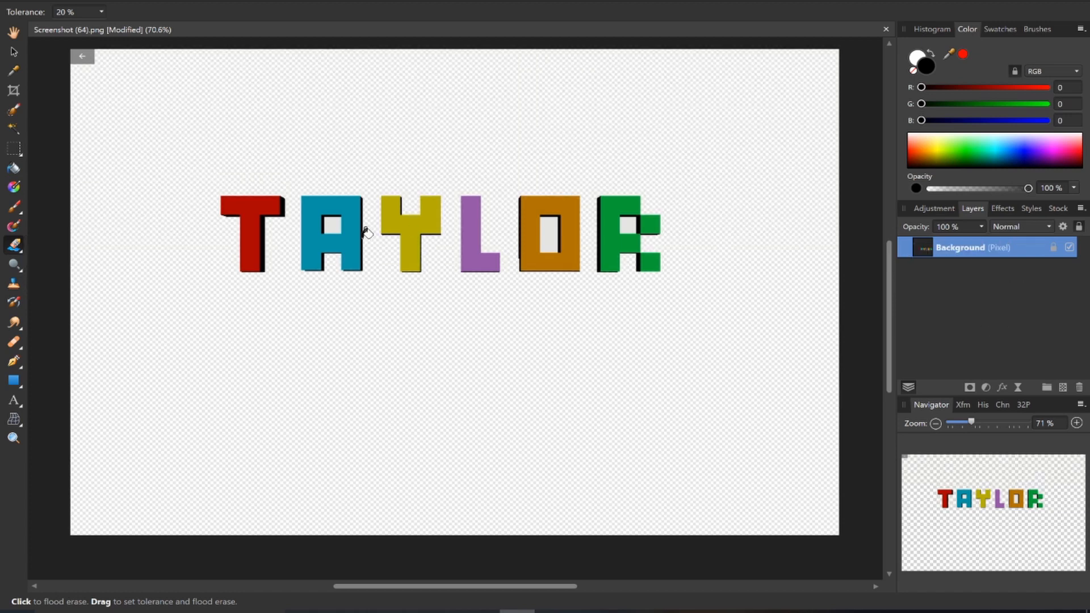
{"action": "left_click", "coordinate": [549, 224]}
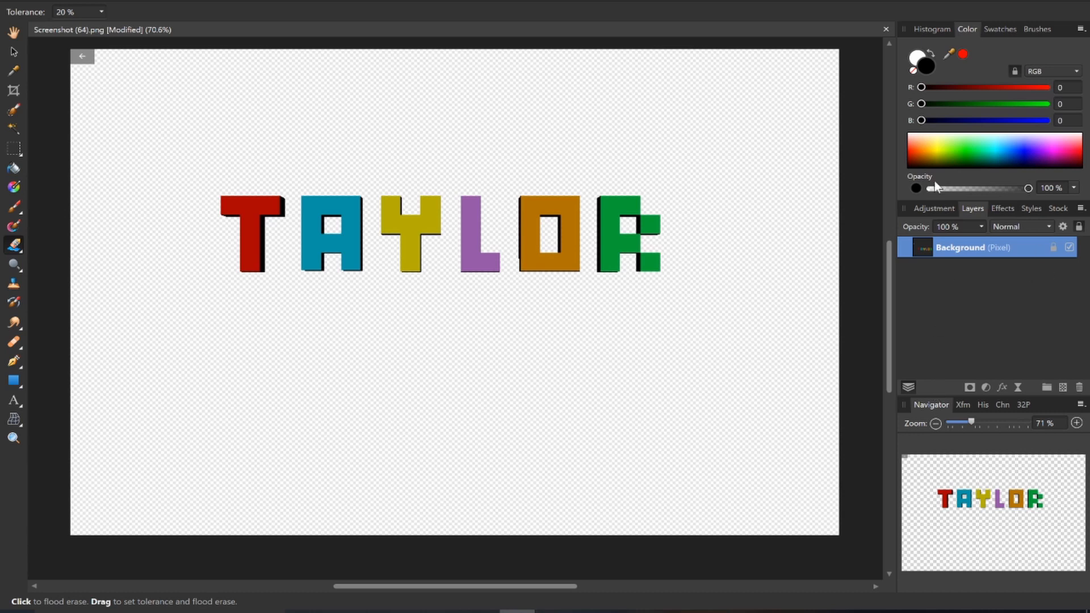
- Add a Black & White adjustment over the coloured lettering
{"action": "left_click", "coordinate": [931, 209]}
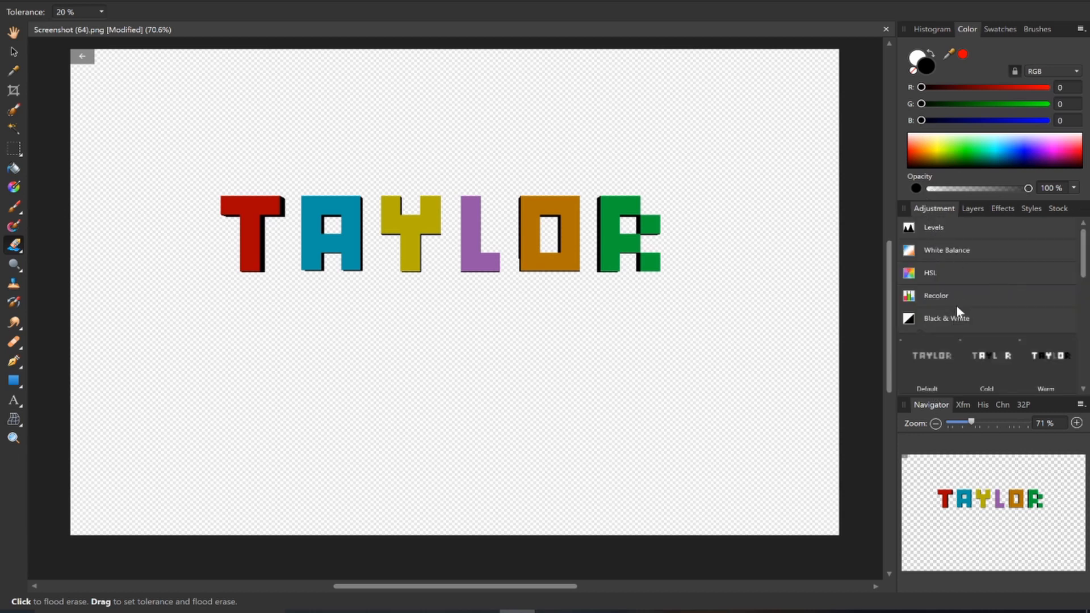
{"action": "left_click", "coordinate": [947, 319]}
{"action": "left_click", "coordinate": [946, 318]}
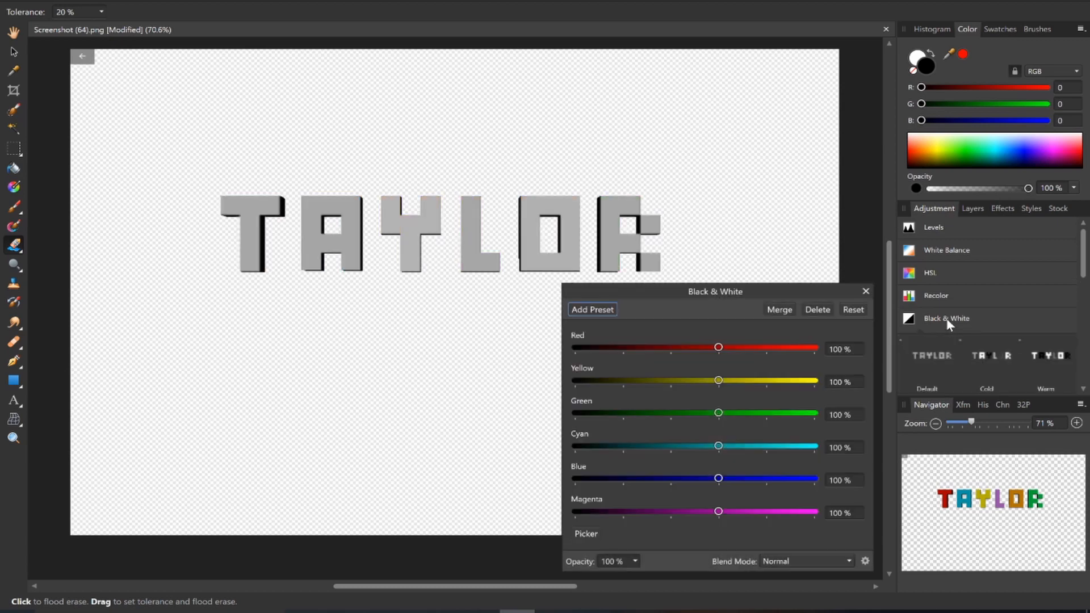
- Set Red, Yellow, Green, Cyan, Blue and Magenta to 300% in the Black & White adjustment
{"action": "left_click_drag", "start_coordinate": [717, 347], "coordinate": [850, 352]}
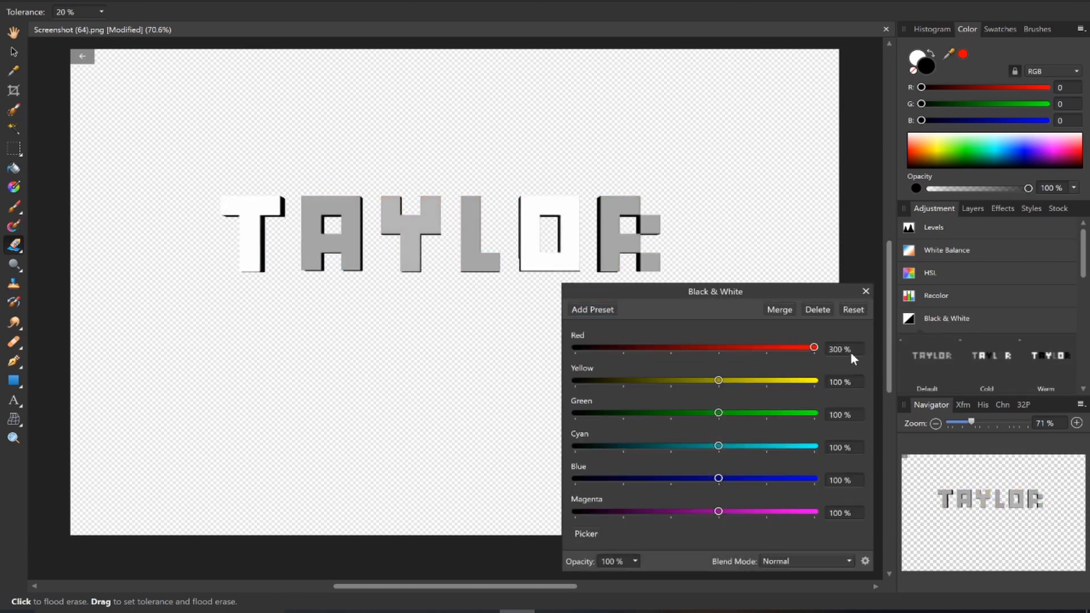
{"action": "left_click_drag", "start_coordinate": [718, 380], "coordinate": [846, 383]}
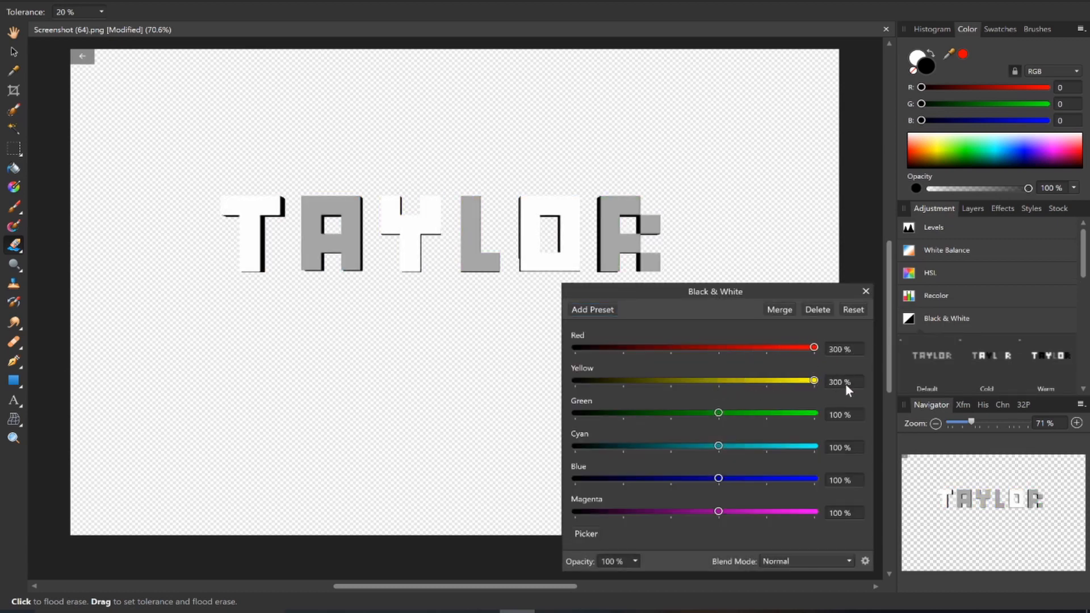
{"action": "left_click_drag", "start_coordinate": [800, 422], "coordinate": [852, 424]}
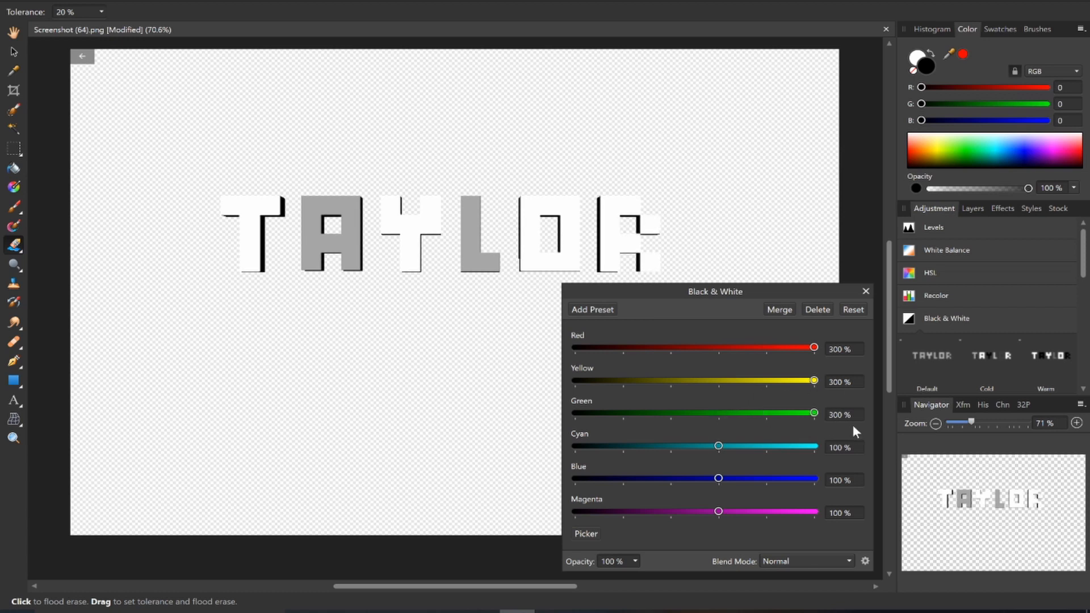
{"action": "left_click_drag", "start_coordinate": [717, 445], "coordinate": [848, 448]}
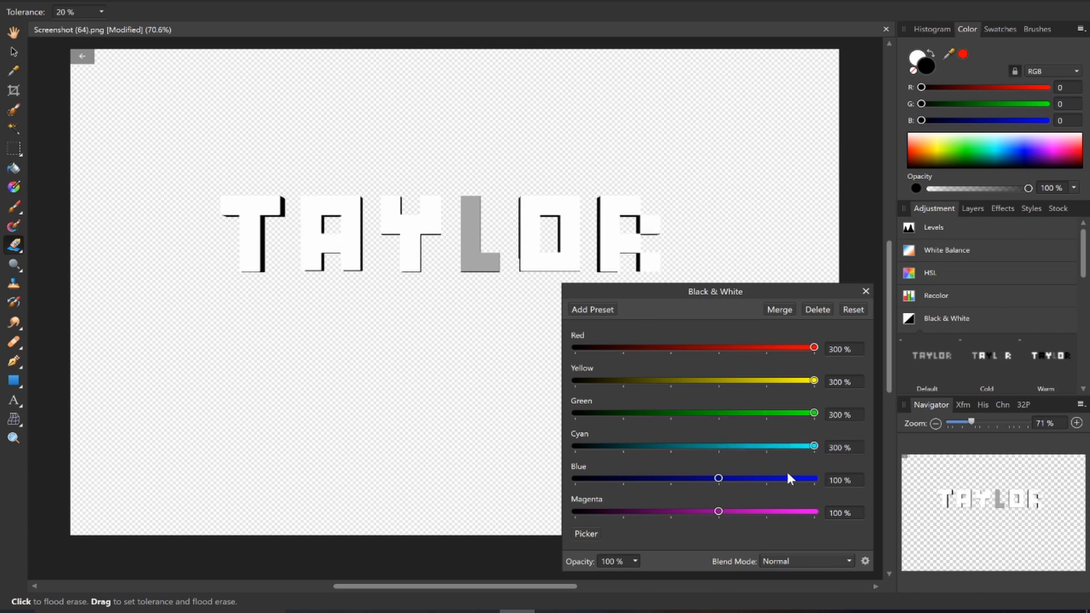
{"action": "left_click_drag", "start_coordinate": [718, 478], "coordinate": [853, 483]}
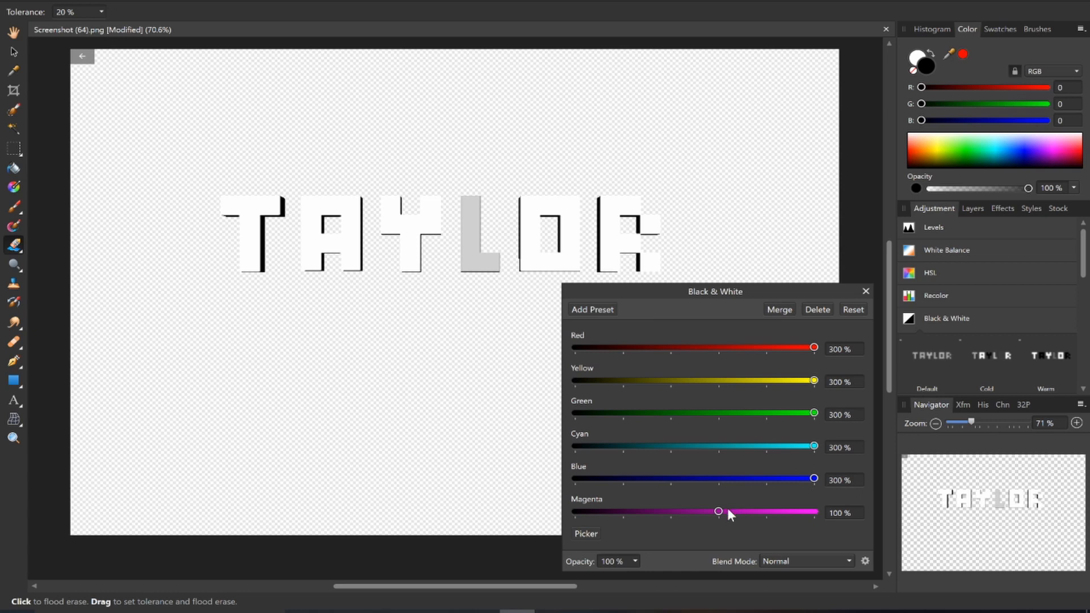
{"action": "left_click_drag", "start_coordinate": [717, 509], "coordinate": [812, 514]}
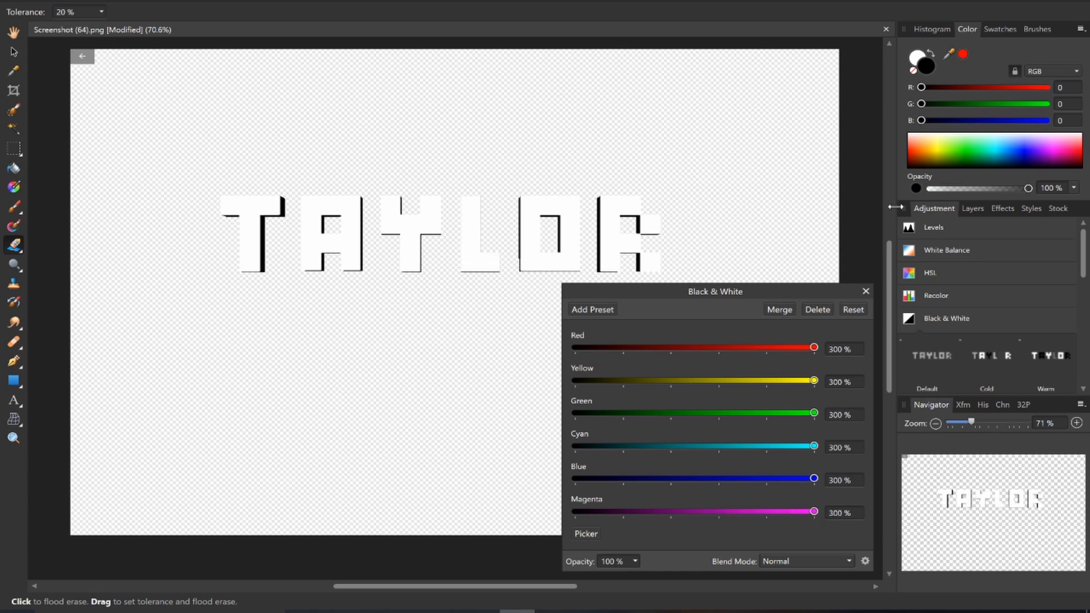
{"action": "left_click", "coordinate": [866, 291]}
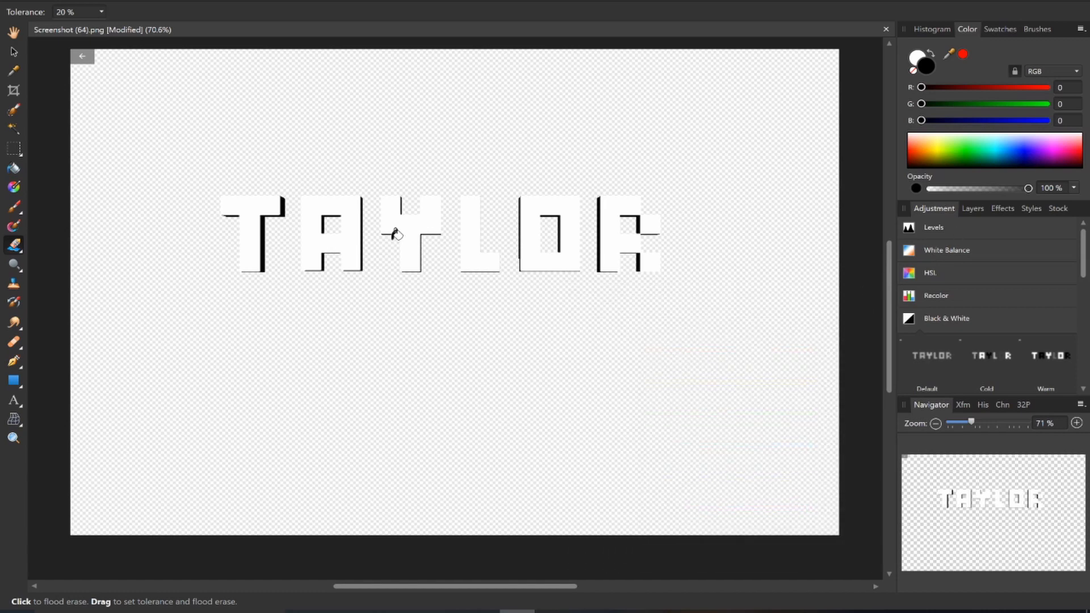
- Flood fill the transparent background, the enclosed letter openings and the corner arrow's grey box with black on the Background layer
{"action": "left_click", "coordinate": [972, 208]}
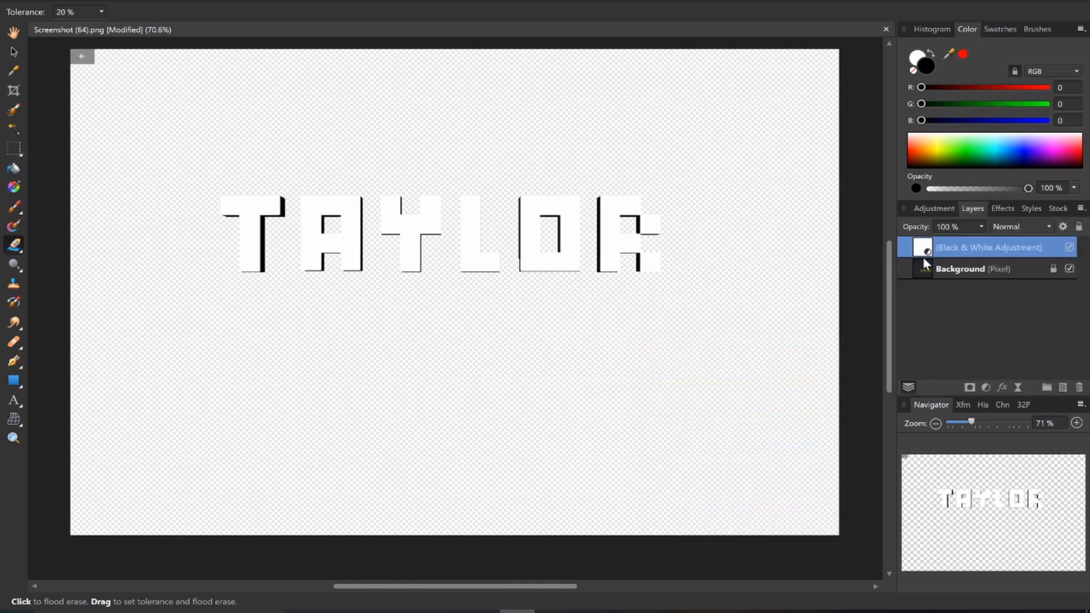
{"action": "left_click", "coordinate": [945, 273]}
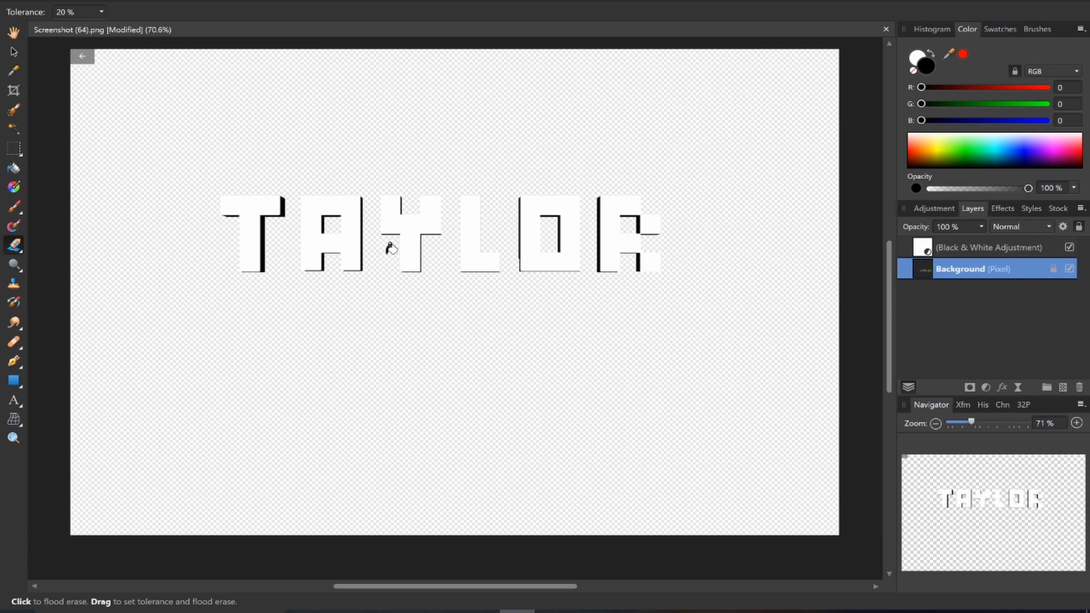
{"action": "left_click", "coordinate": [14, 169]}
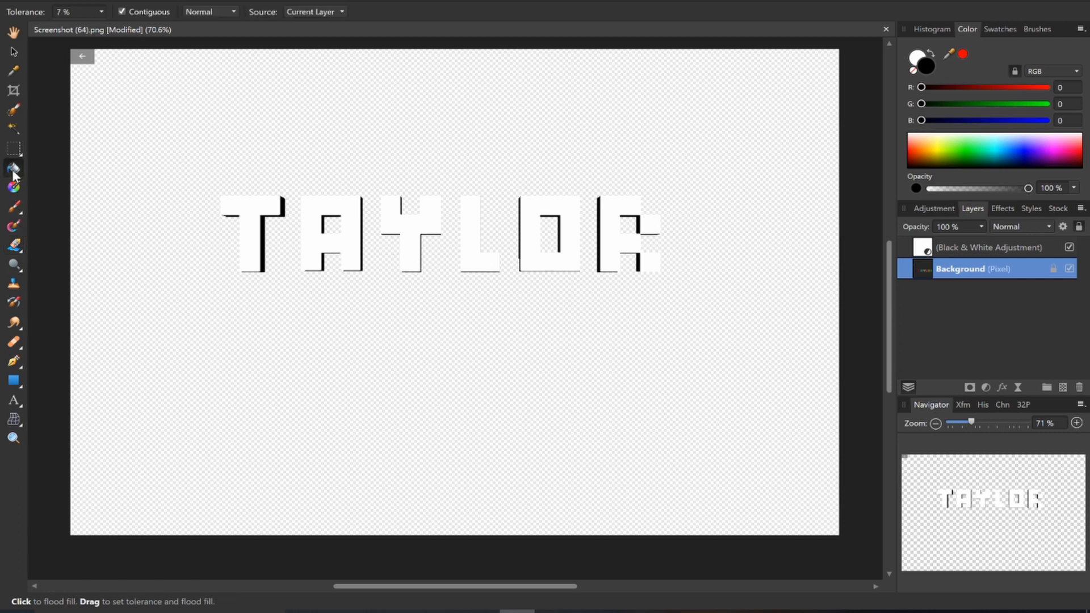
{"action": "left_click", "coordinate": [761, 122]}
{"action": "left_click", "coordinate": [328, 221]}
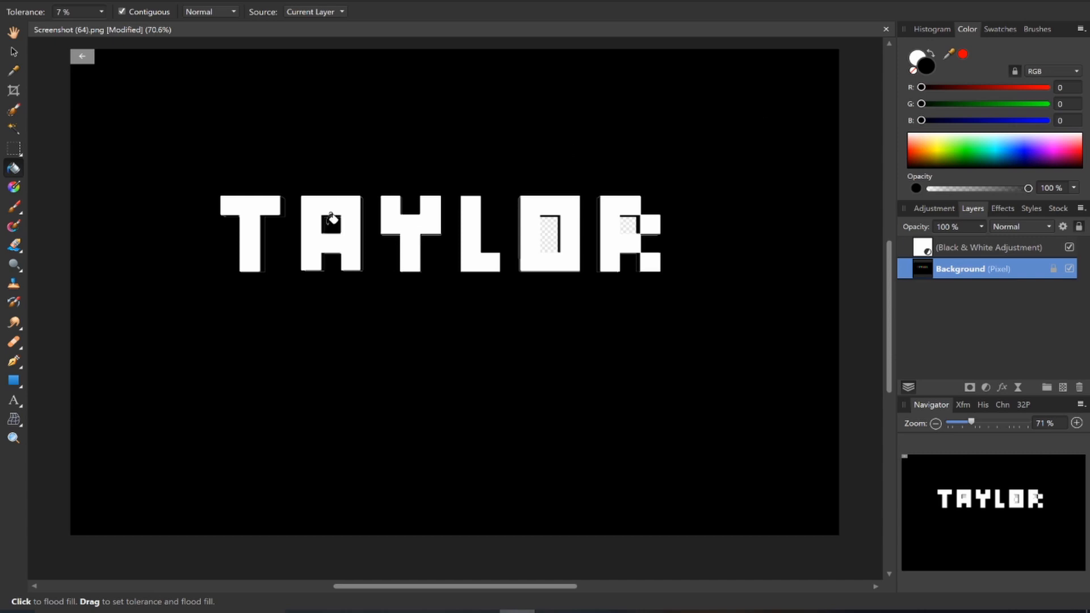
{"action": "left_click", "coordinate": [553, 229]}
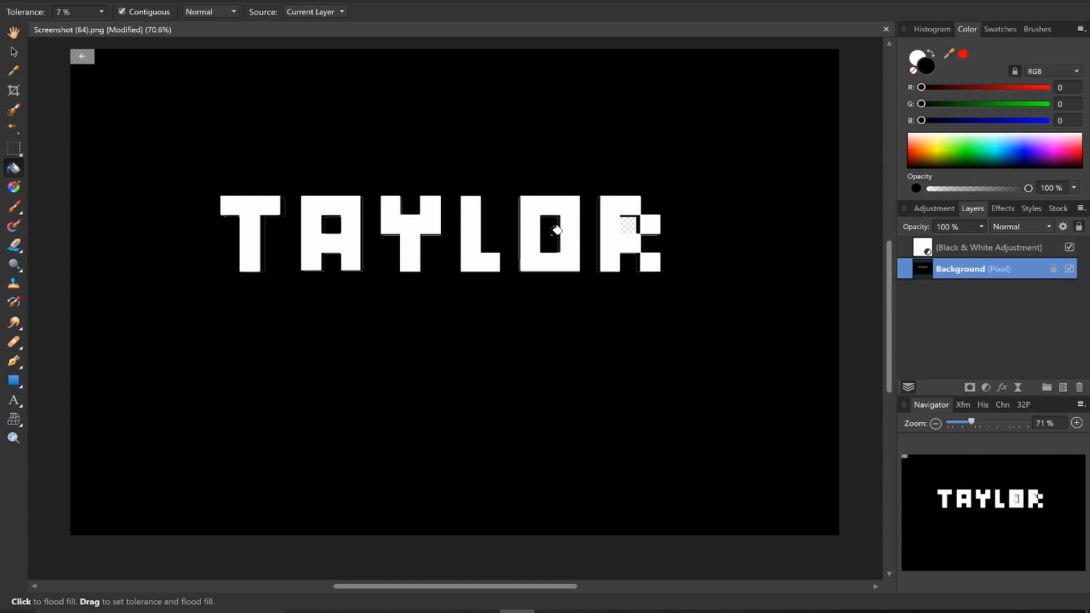
{"action": "left_click", "coordinate": [630, 222]}
{"action": "left_click", "coordinate": [86, 54]}
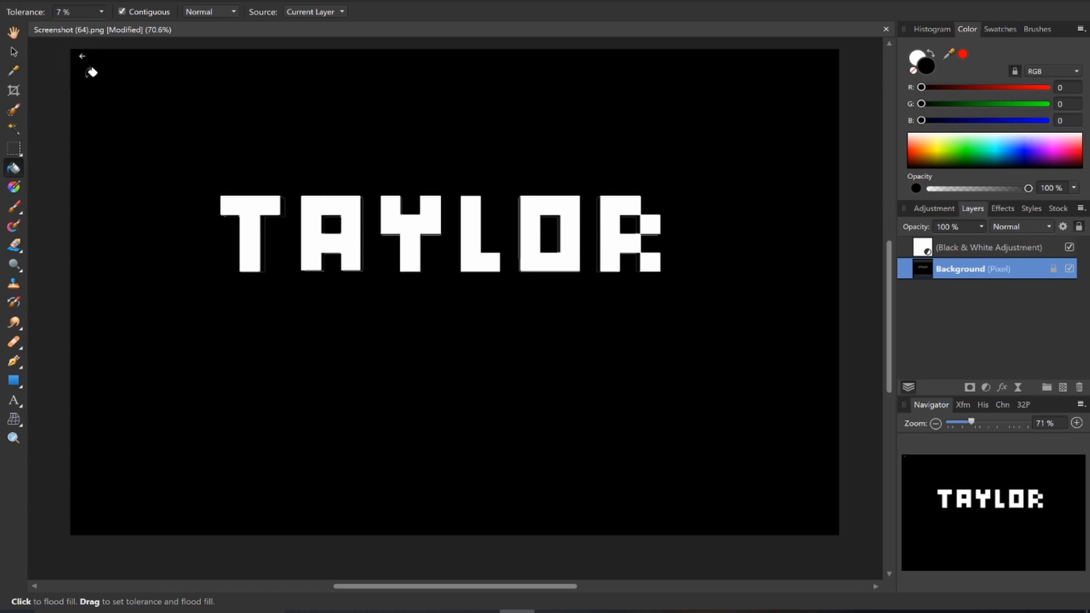
- Paint over the small white arrow in the image's upper corner with a black 4 px brush
{"action": "left_click", "coordinate": [16, 207]}
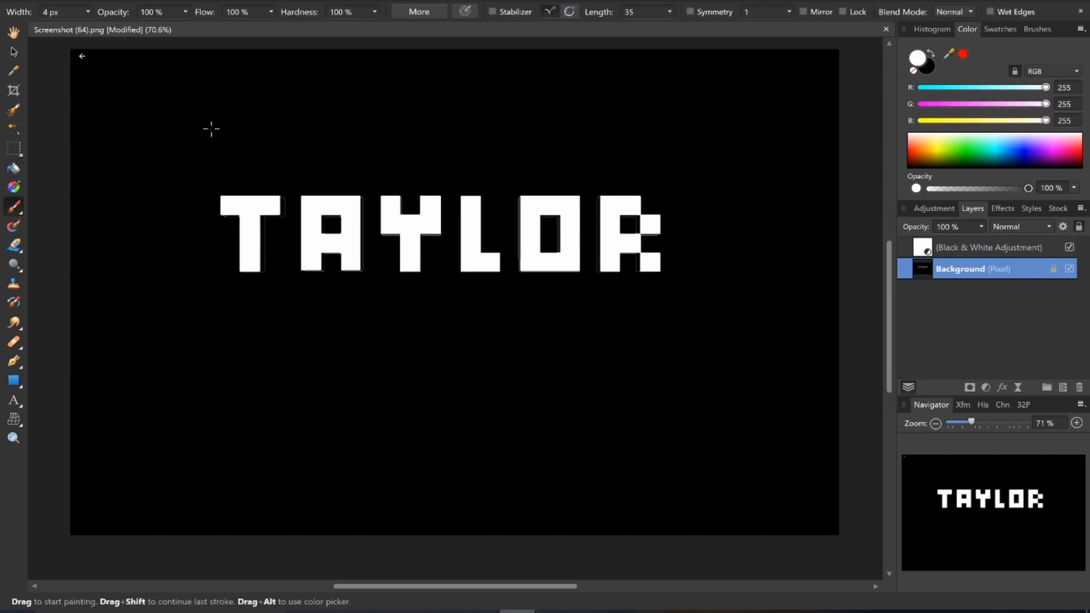
{"action": "scroll", "coordinate": [201, 109], "scroll_direction": "up", "scroll_amount": 1, "text": "ctrl"}
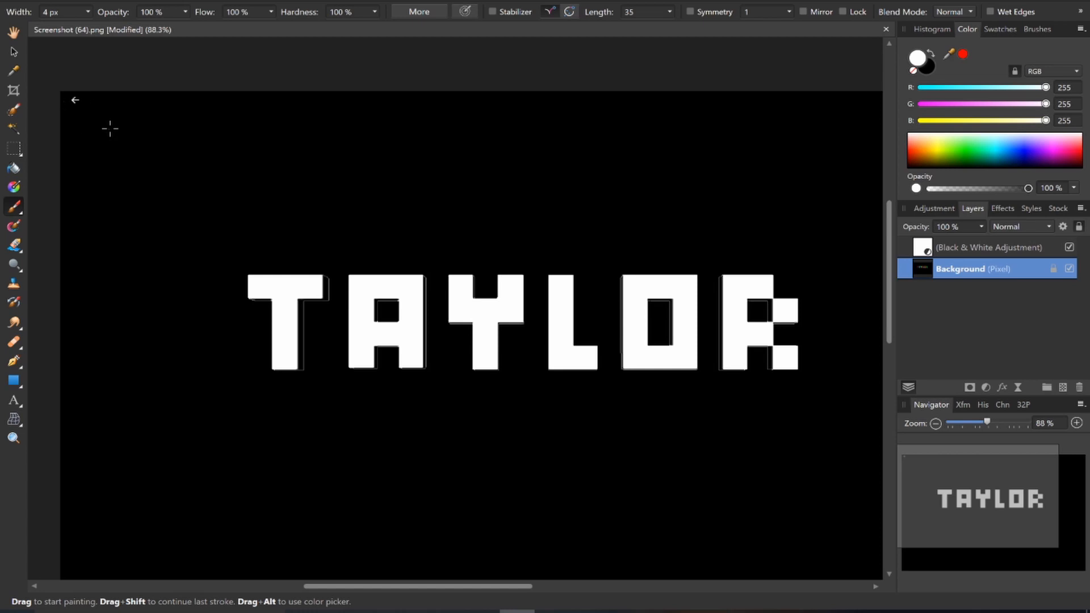
{"action": "key", "text": "x"}
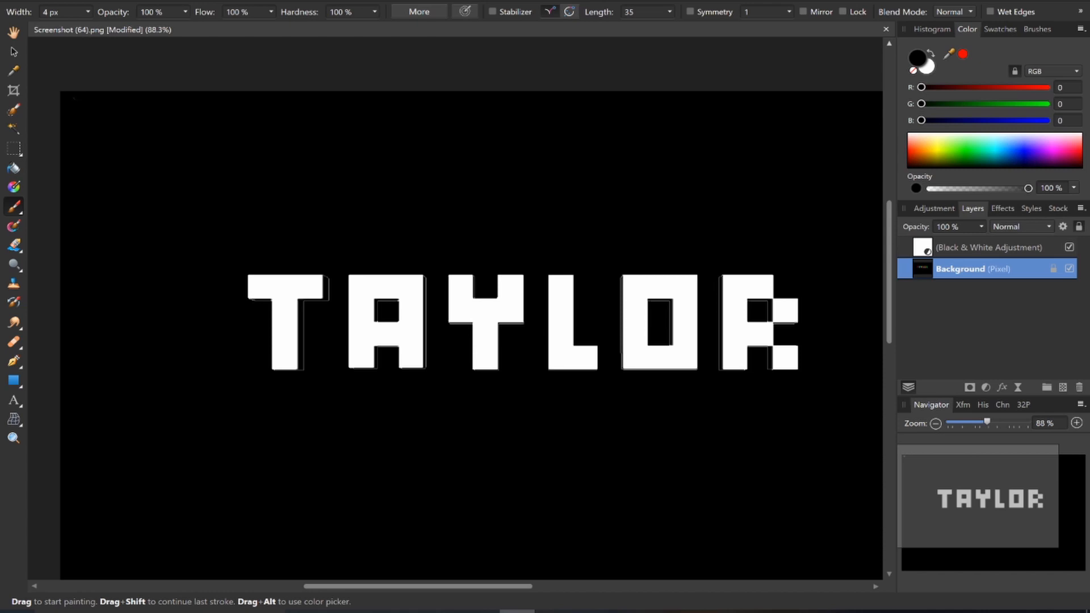
{"action": "scroll", "coordinate": [149, 151], "scroll_direction": "up", "scroll_amount": 4, "text": "ctrl"}
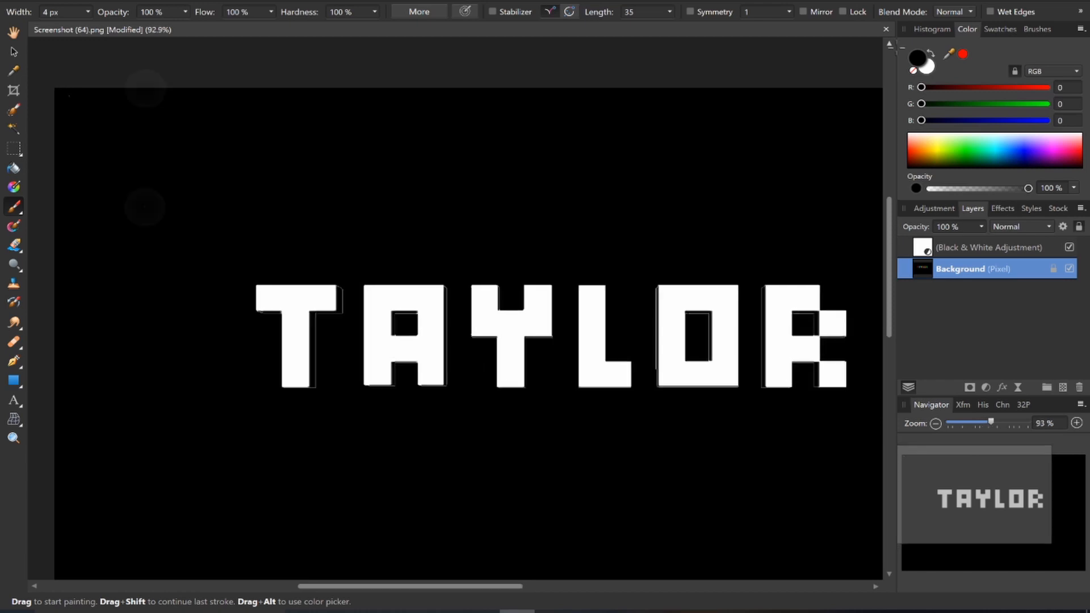
{"action": "middle_click_drag", "start_coordinate": [194, 199], "coordinate": [514, 348]}
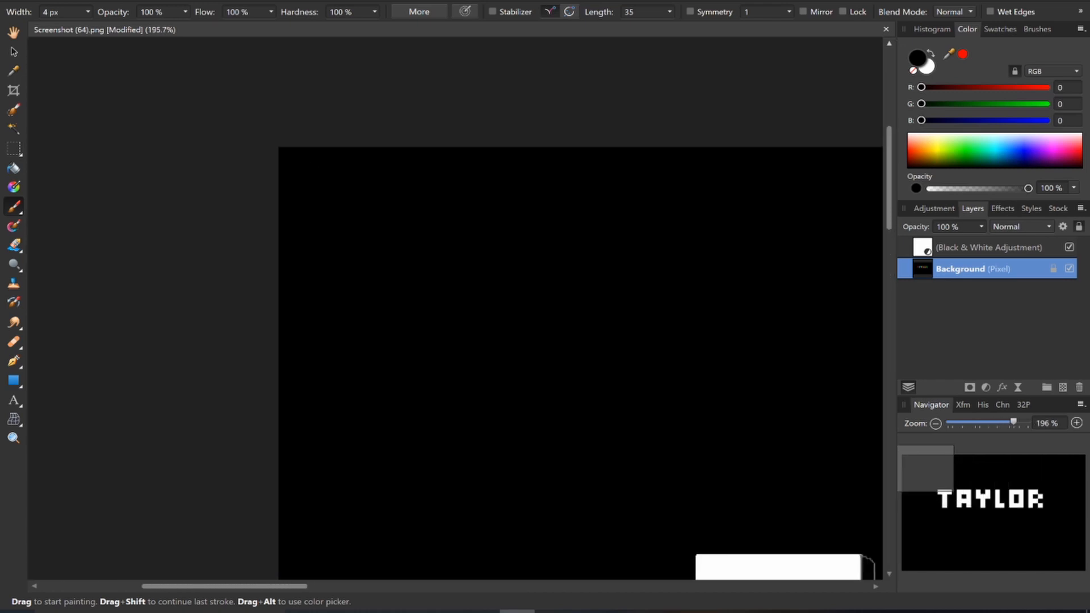
- Open the export options for the white-on-black lettering image
{"action": "scroll", "coordinate": [647, 271], "scroll_direction": "down", "scroll_amount": 5, "text": "ctrl"}
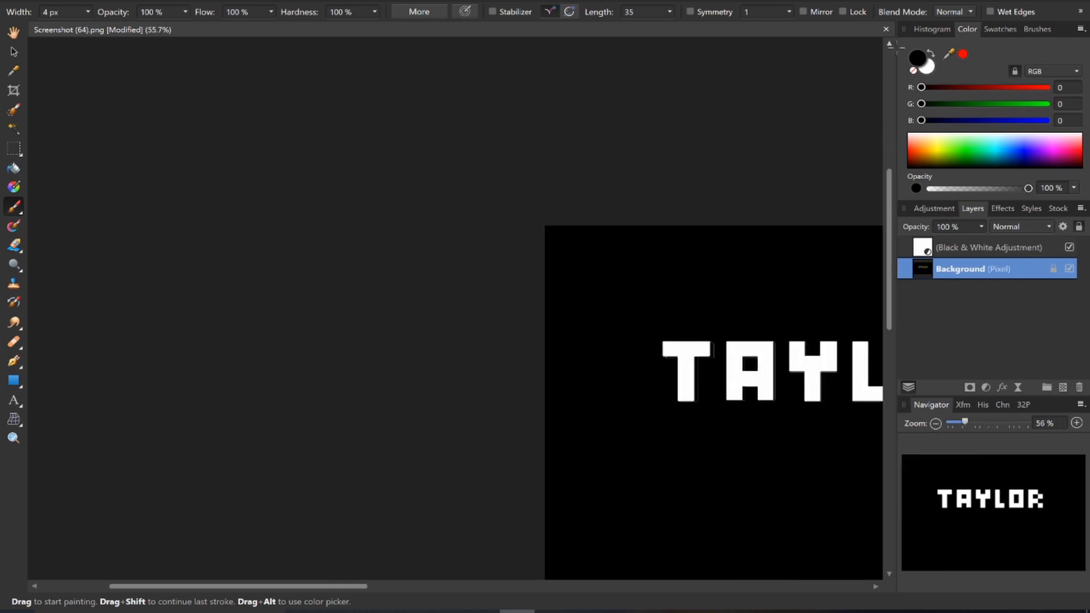
{"action": "scroll", "coordinate": [455, 308], "scroll_direction": "right", "scroll_amount": 2}
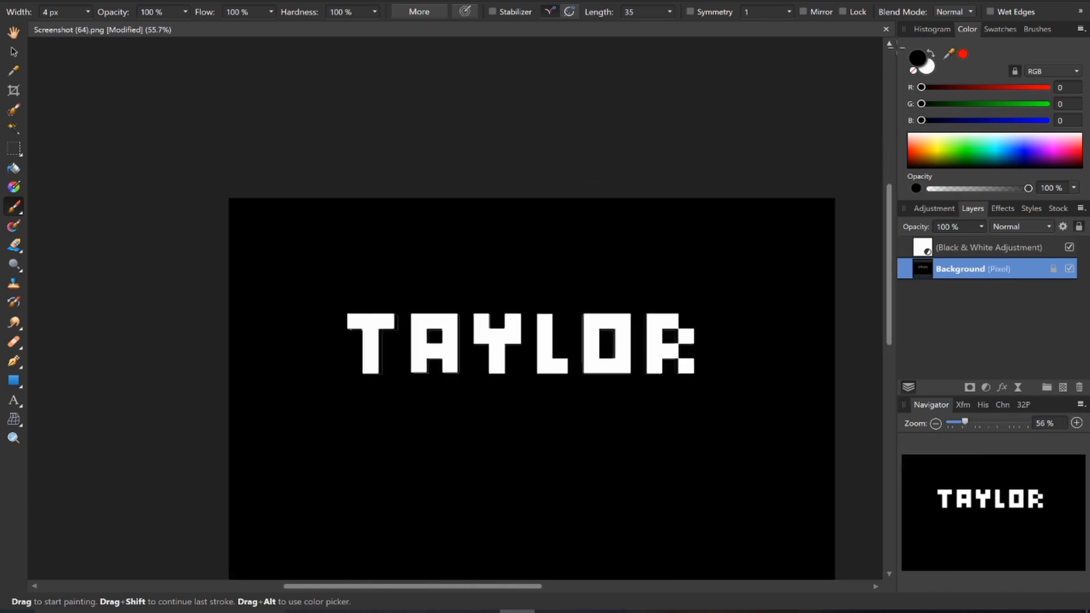
{"action": "key", "text": "alt+f"}
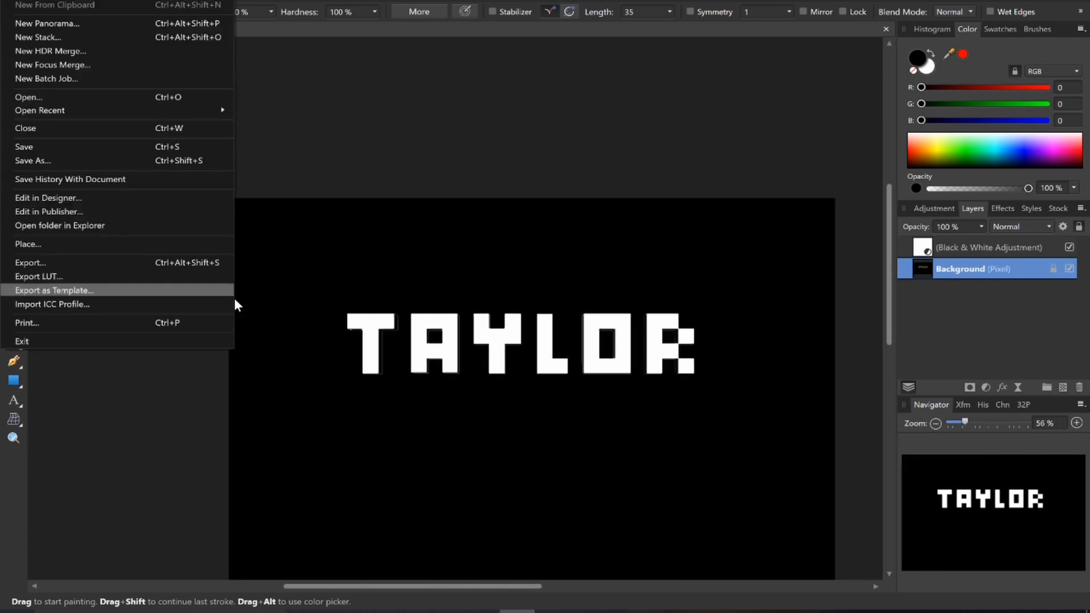
{"action": "left_click", "coordinate": [97, 261]}
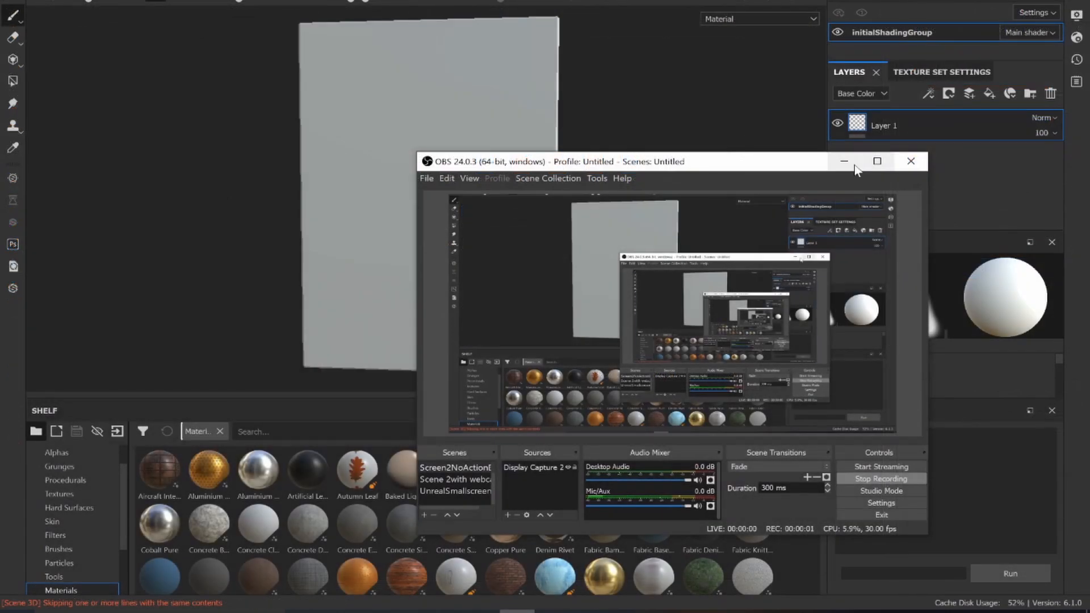
- Switch to Substance Painter and import My Name.jpg from the alphas folder into the current session
{"action": "left_click", "coordinate": [851, 164]}
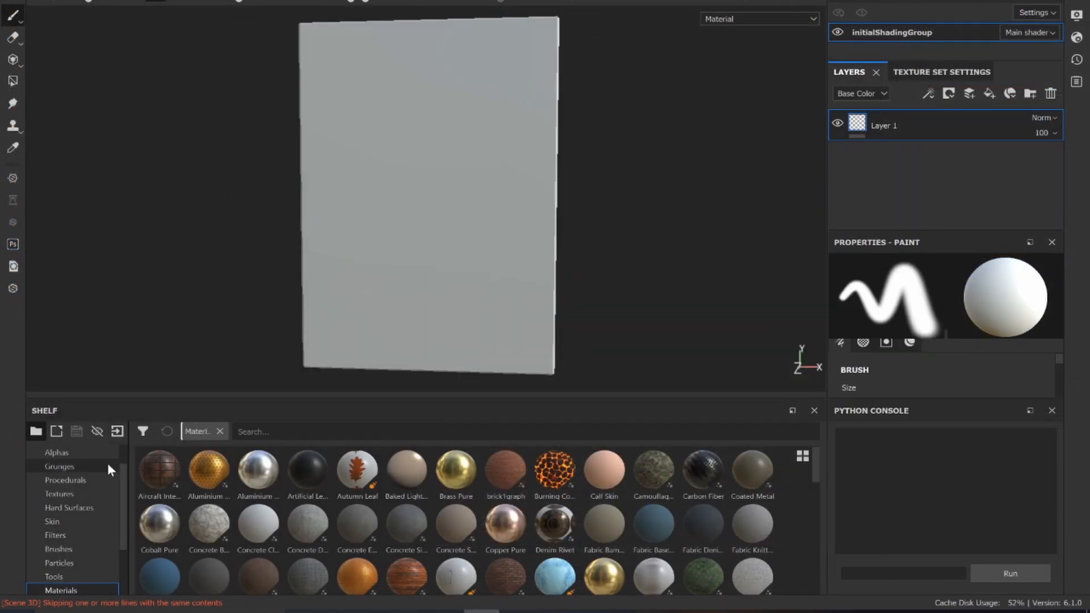
{"action": "left_click", "coordinate": [117, 432]}
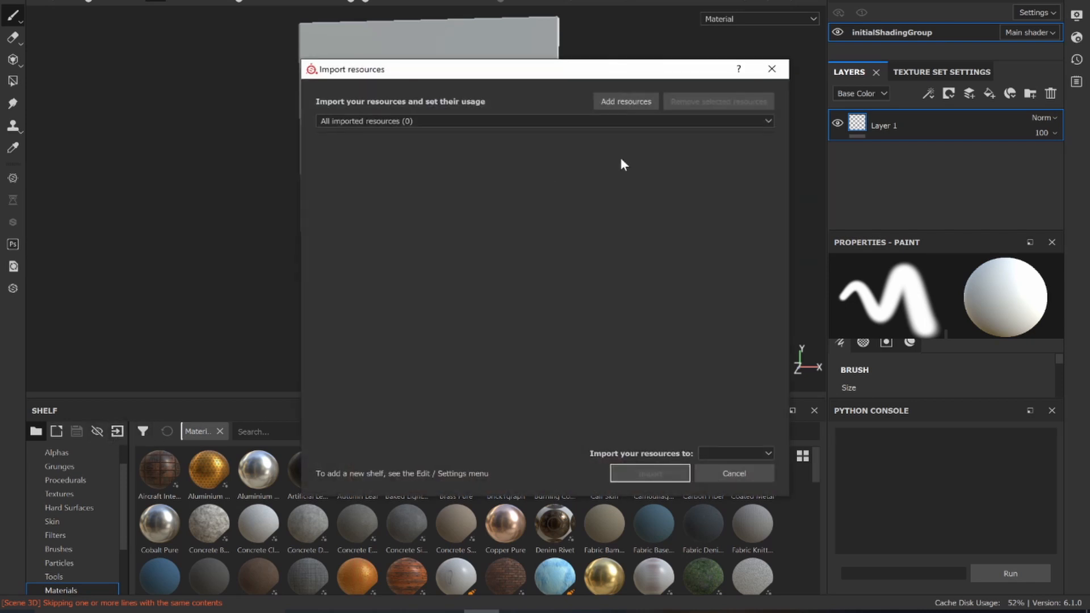
{"action": "left_click", "coordinate": [649, 104]}
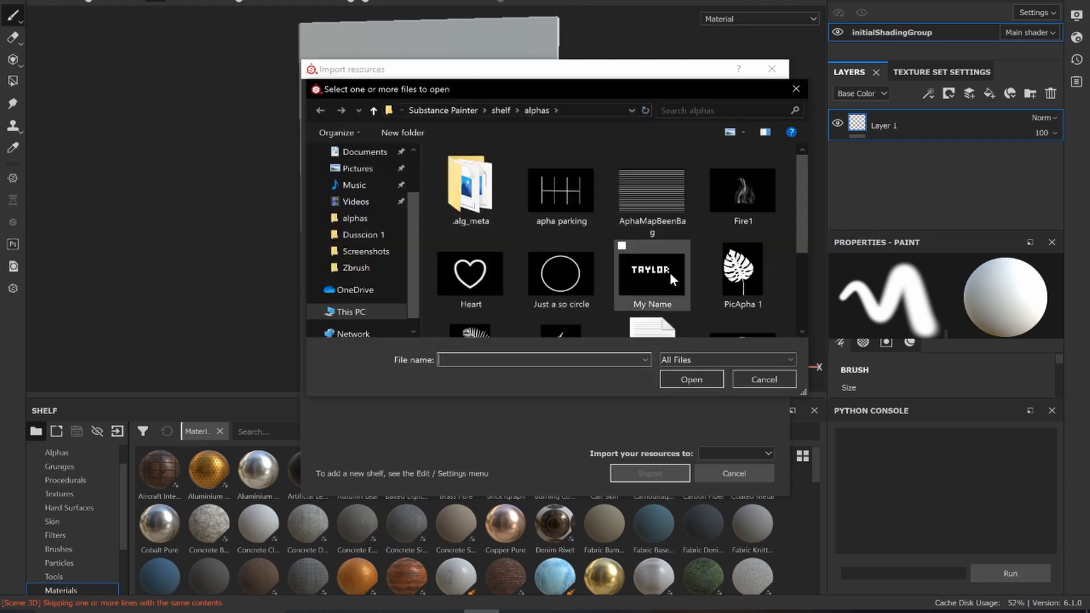
{"action": "scroll", "coordinate": [670, 273], "scroll_direction": "down", "scroll_amount": 1}
{"action": "scroll", "coordinate": [670, 267], "scroll_direction": "up", "scroll_amount": 1}
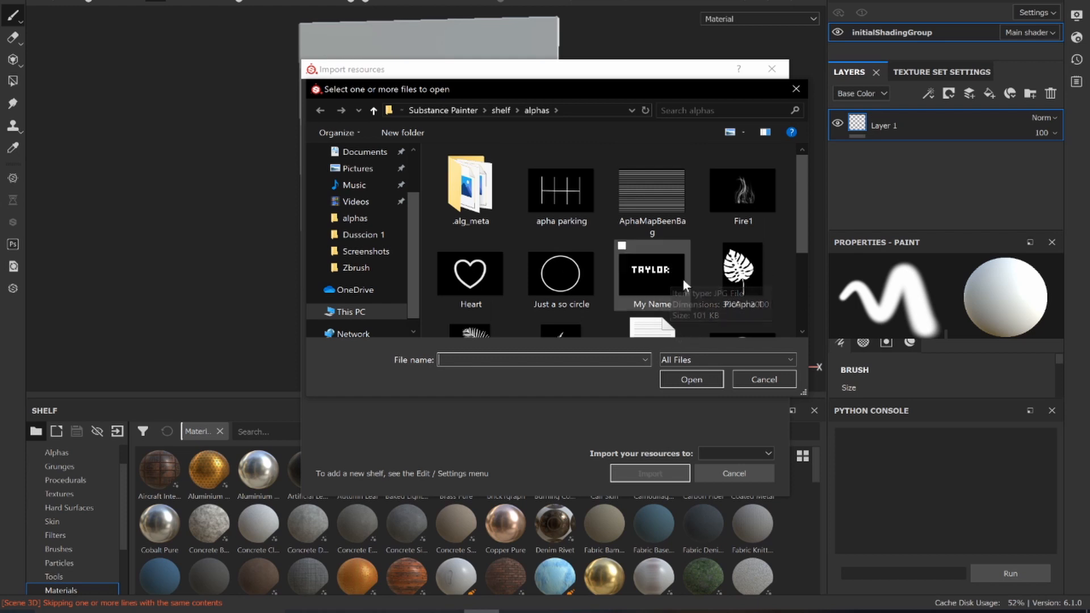
{"action": "left_click", "coordinate": [665, 274]}
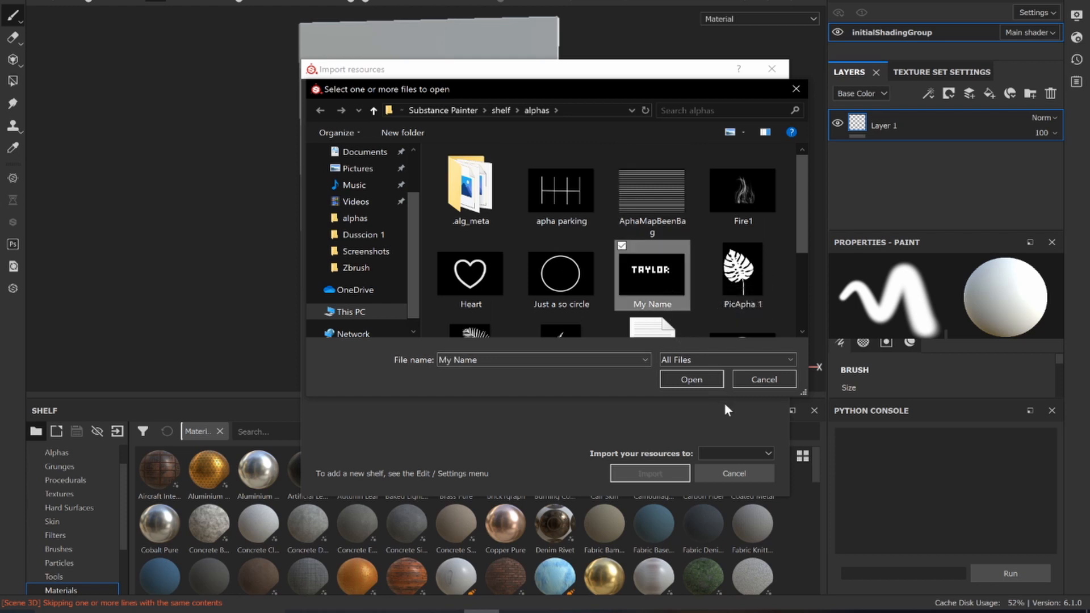
{"action": "left_click", "coordinate": [707, 379]}
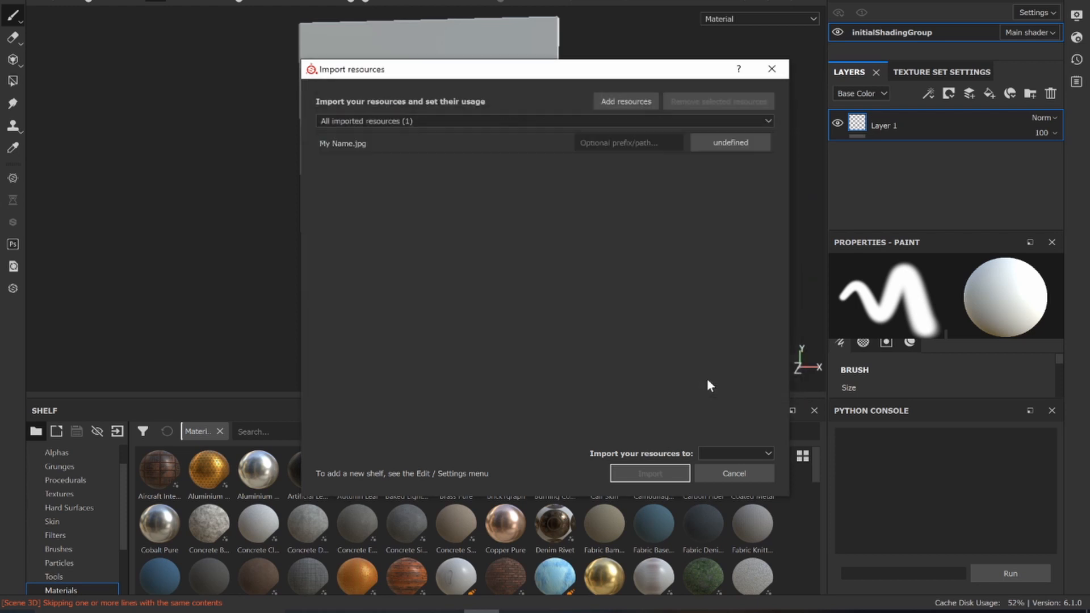
{"action": "left_click", "coordinate": [761, 452]}
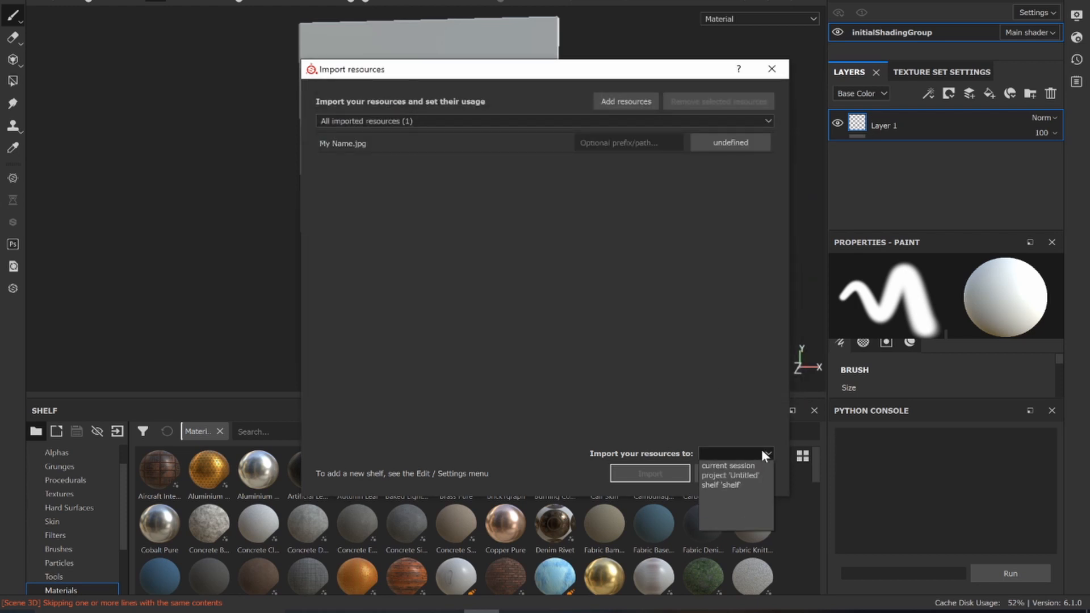
{"action": "left_click", "coordinate": [724, 466]}
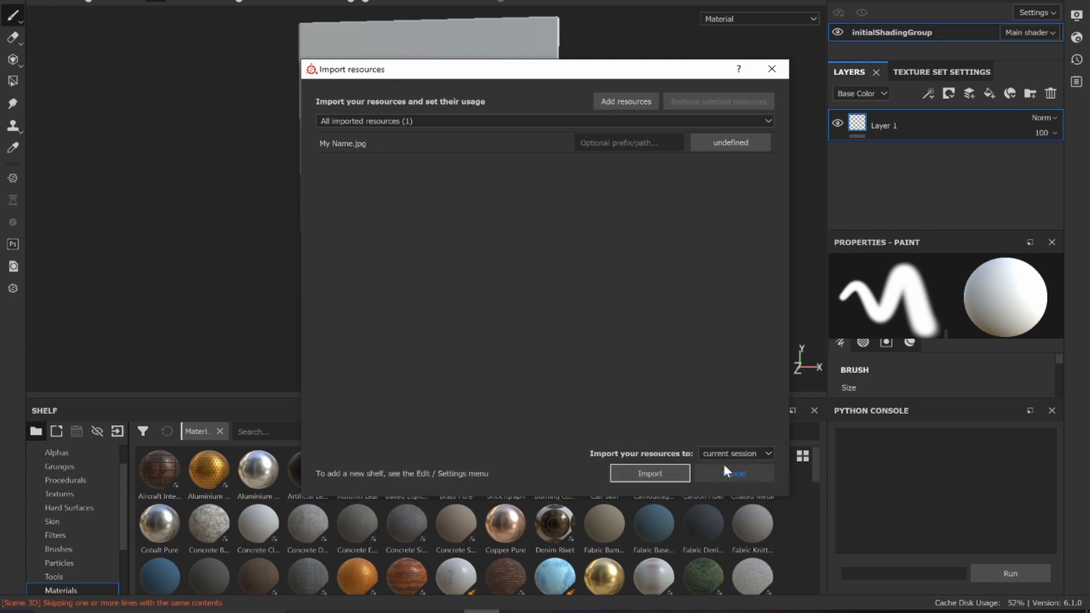
{"action": "left_click", "coordinate": [650, 474]}
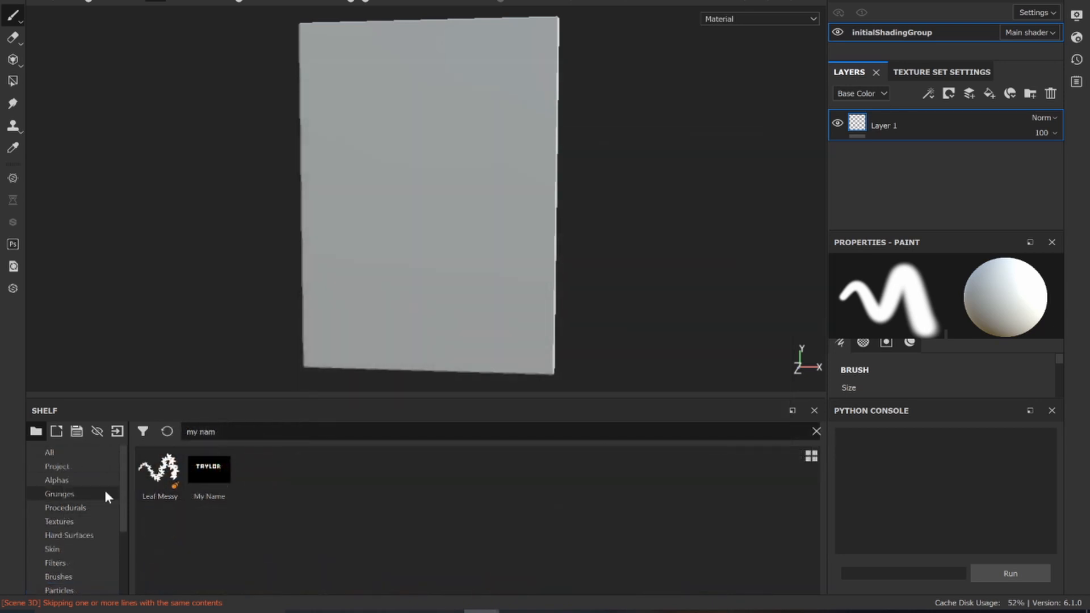
- Find the Gold Pure material in the shelf and apply it to the upright rectangular panel as a fill layer
{"action": "scroll", "coordinate": [78, 553], "scroll_direction": "down", "scroll_amount": 2}
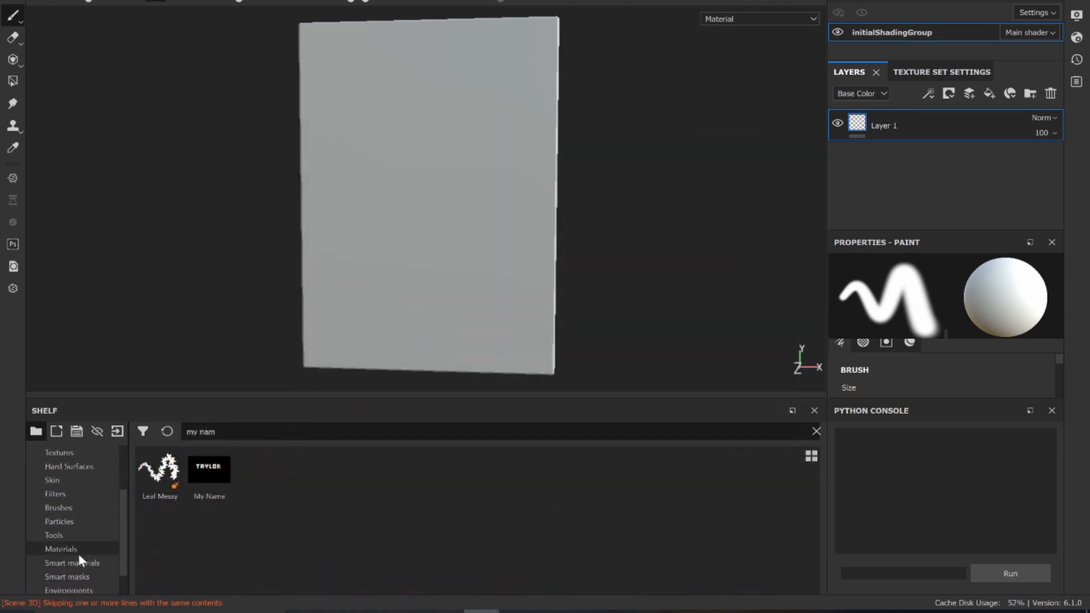
{"action": "scroll", "coordinate": [88, 511], "scroll_direction": "up", "scroll_amount": 3}
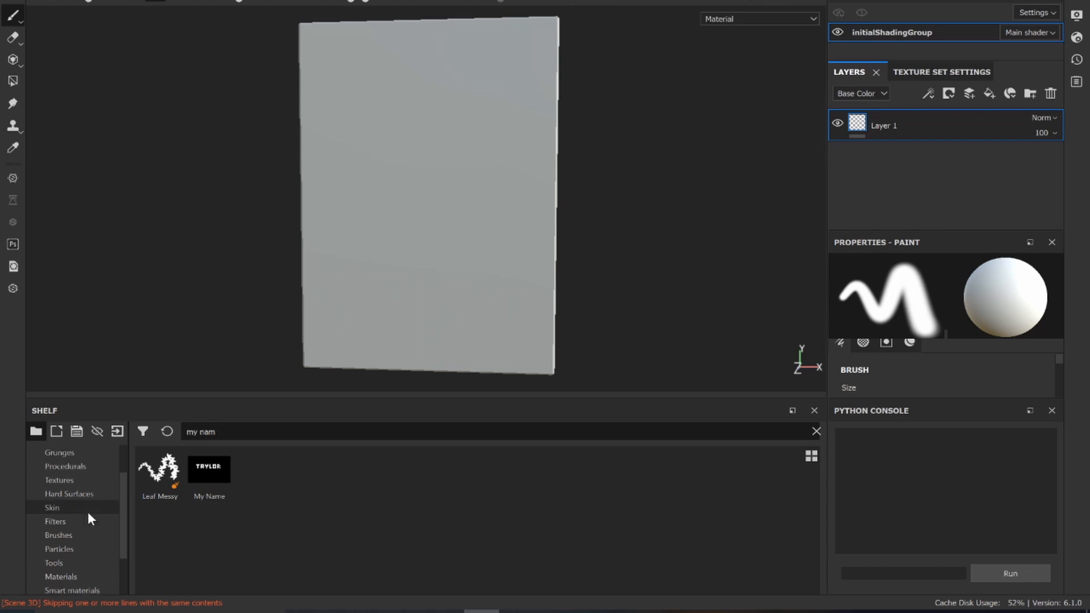
{"action": "scroll", "coordinate": [89, 479], "scroll_direction": "down", "scroll_amount": 2}
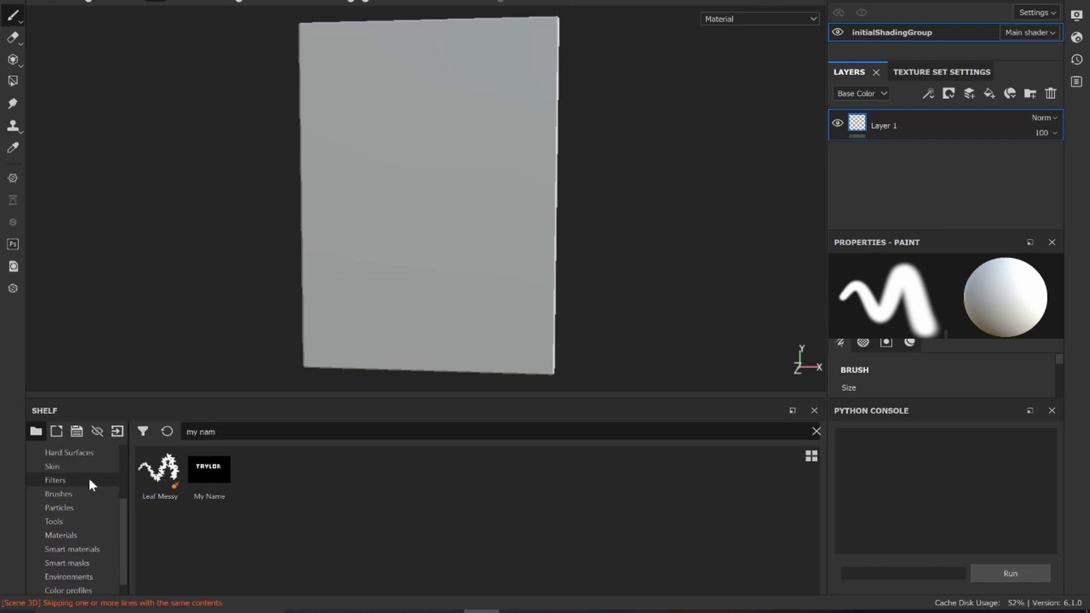
{"action": "left_click", "coordinate": [82, 533]}
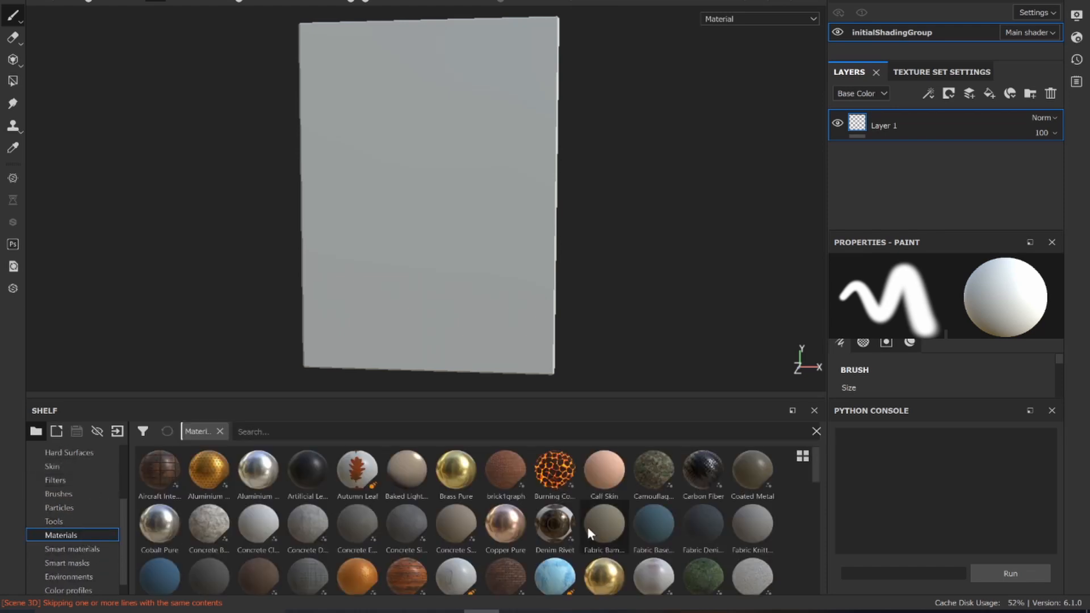
{"action": "scroll", "coordinate": [597, 572], "scroll_direction": "down", "scroll_amount": 1}
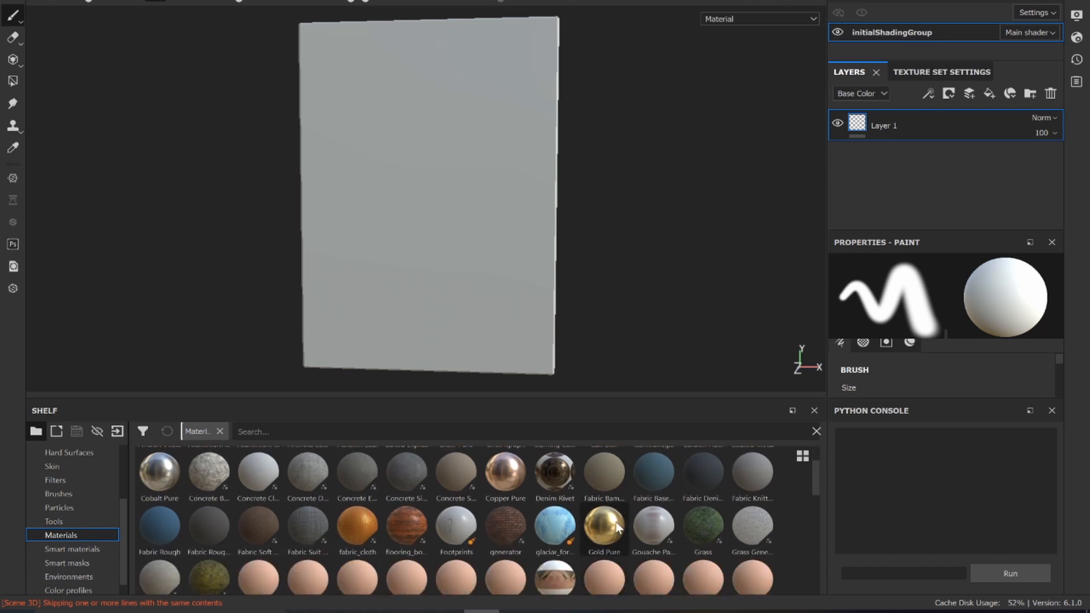
{"action": "scroll", "coordinate": [614, 523], "scroll_direction": "down", "scroll_amount": 2}
{"action": "scroll", "coordinate": [615, 523], "scroll_direction": "up", "scroll_amount": 3}
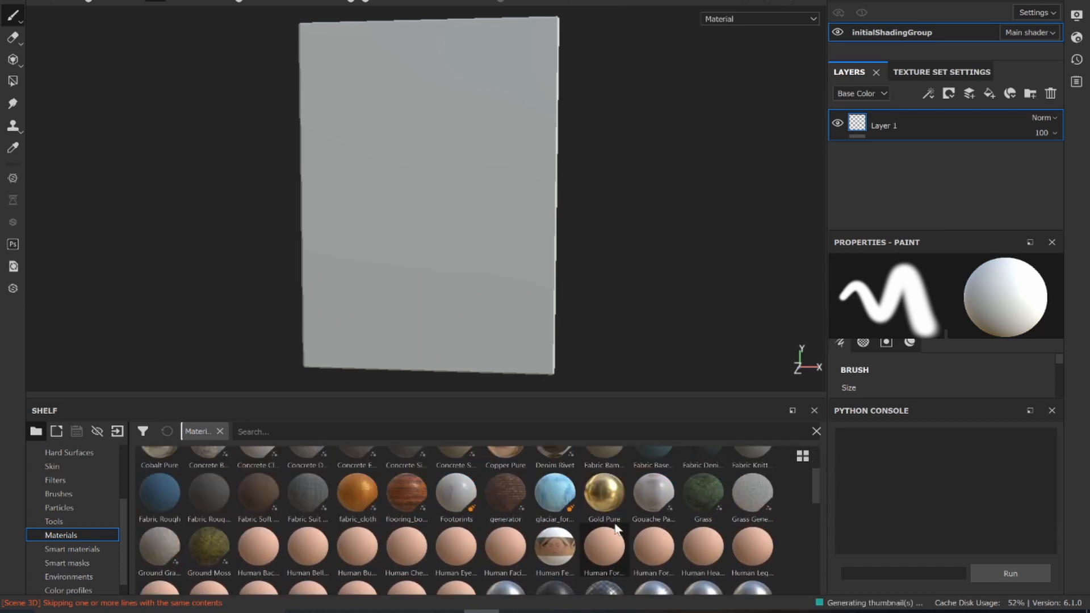
{"action": "scroll", "coordinate": [614, 524], "scroll_direction": "down", "scroll_amount": 1}
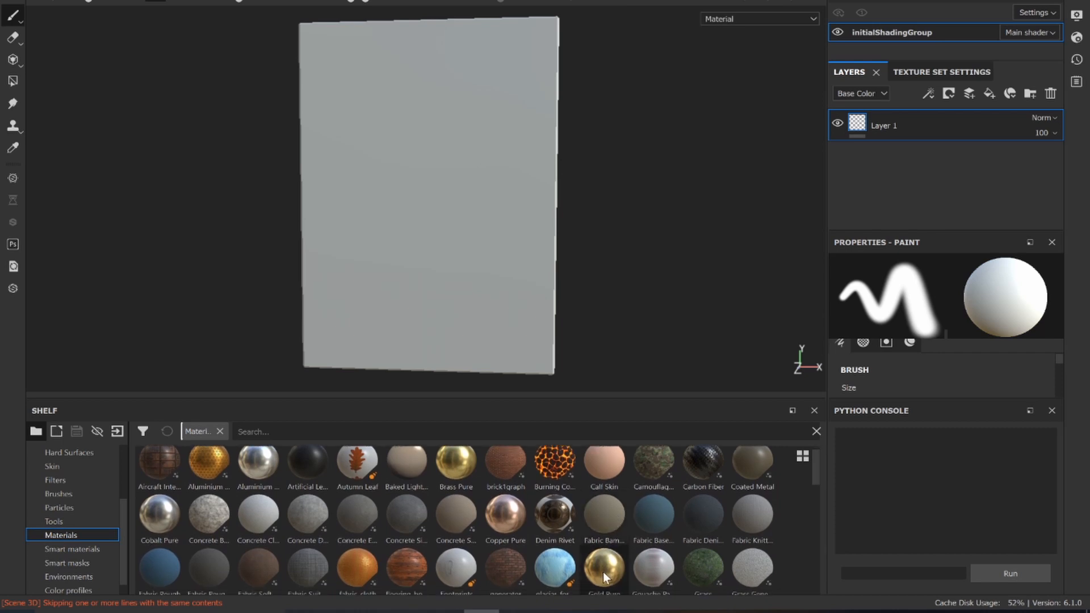
{"action": "left_click_drag", "start_coordinate": [603, 571], "coordinate": [511, 240]}
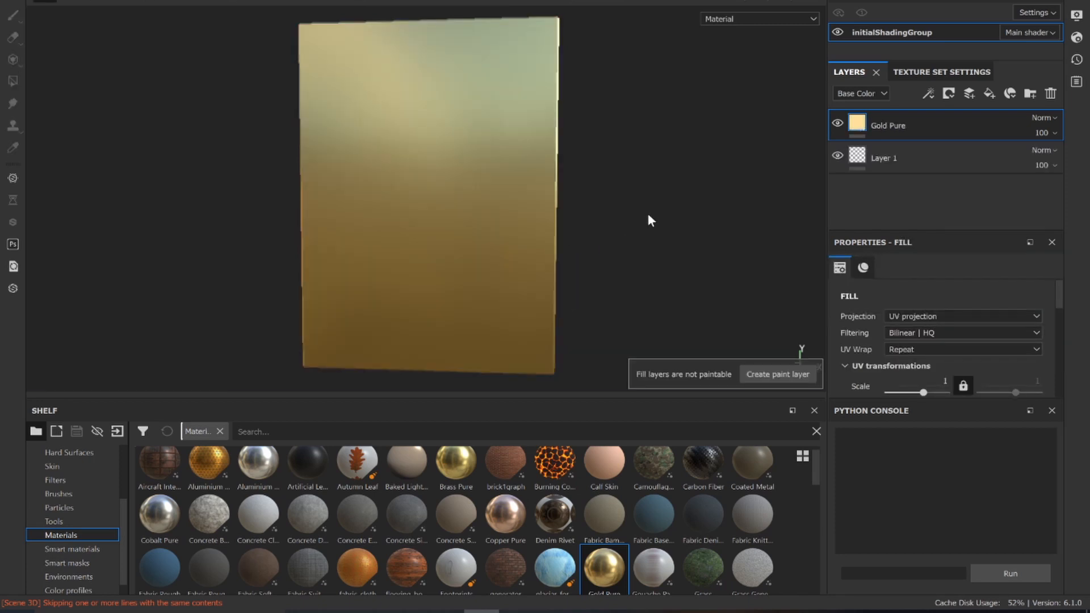
- Apply the Aluminium Pure material to the panel as a fill layer above Gold Pure
{"action": "mouse_move", "coordinate": [648, 215]}
{"action": "left_mouse_down", "text": "alt"}
{"action": "mouse_move", "coordinate": [494, 243]}
{"action": "mouse_move", "coordinate": [464, 213]}
{"action": "mouse_move", "coordinate": [652, 215]}
{"action": "left_mouse_up", "text": "alt"}
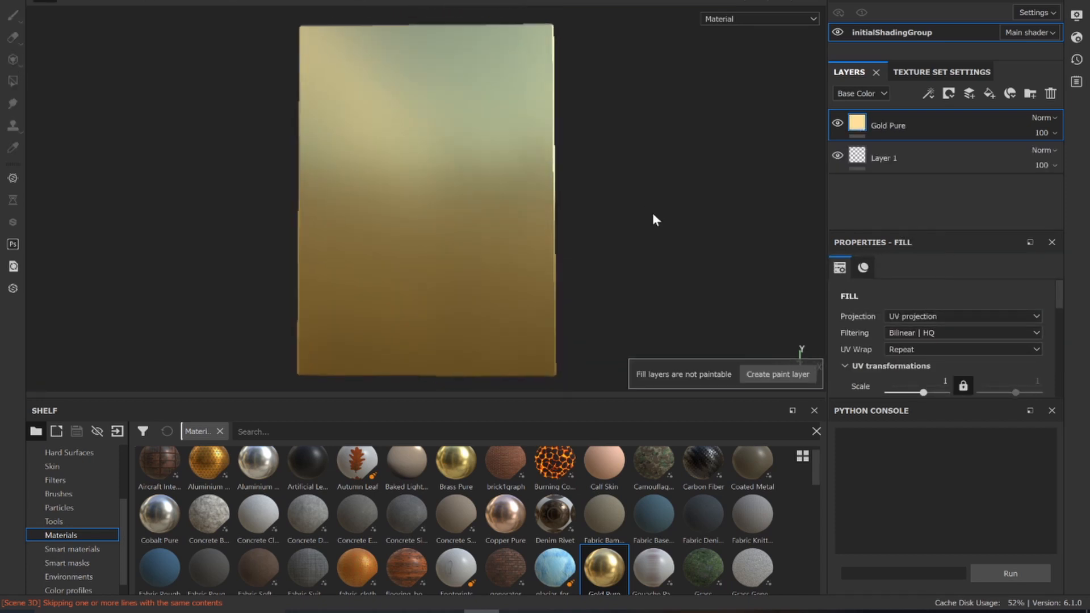
{"action": "mouse_move", "coordinate": [702, 284]}
{"action": "left_mouse_down", "text": "alt"}
{"action": "mouse_move", "coordinate": [611, 289]}
{"action": "mouse_move", "coordinate": [688, 295]}
{"action": "left_mouse_up", "text": "alt"}
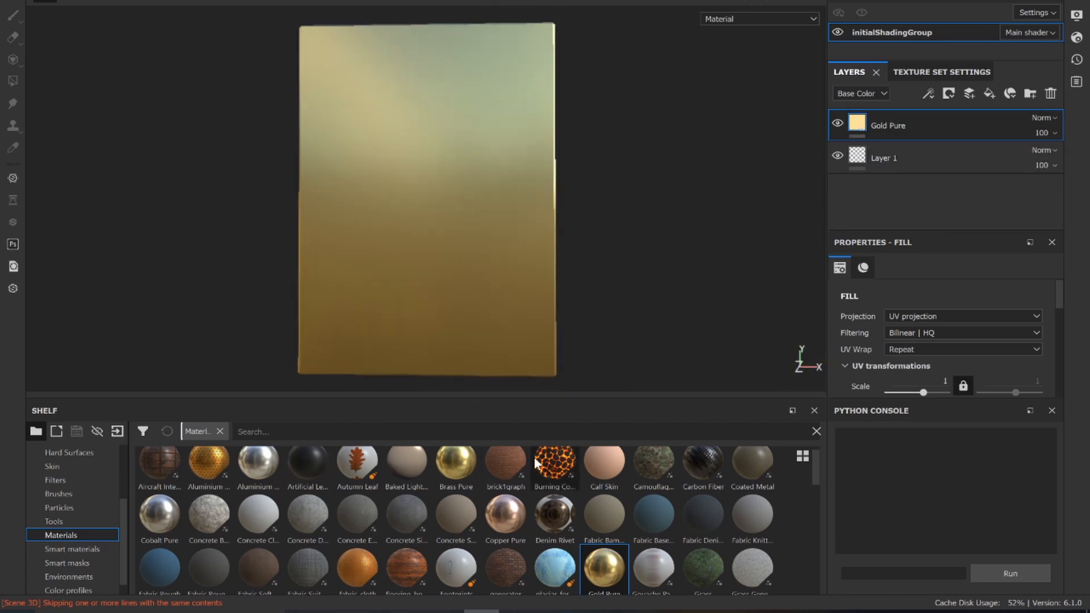
{"action": "left_click", "coordinate": [254, 476]}
{"action": "left_click_drag", "start_coordinate": [254, 475], "coordinate": [448, 266]}
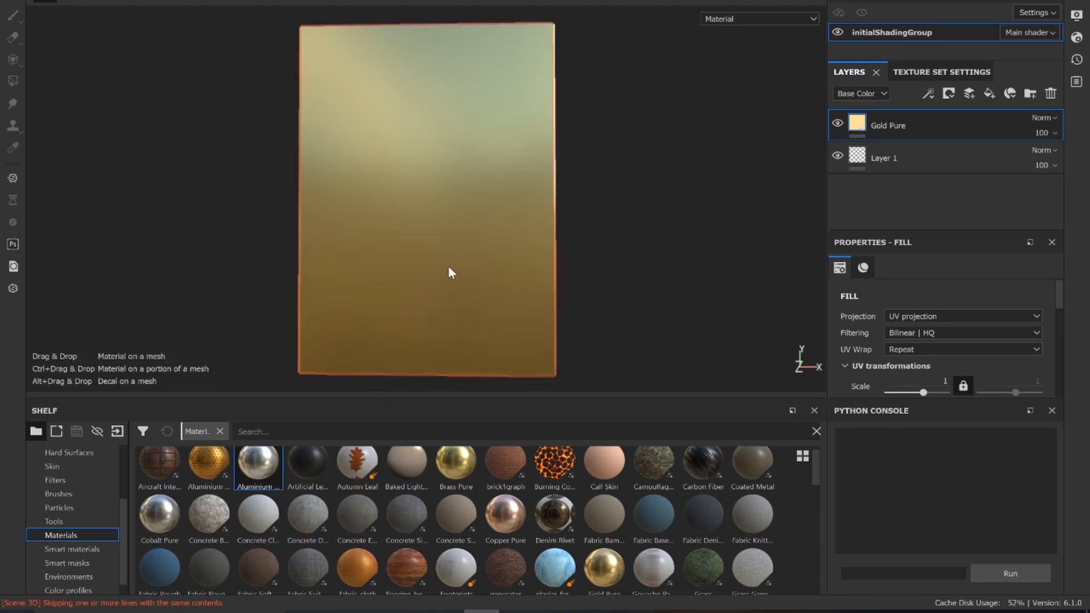
- Add a black mask to the Aluminium Pure layer and give the mask a paint effect
{"action": "right_click", "coordinate": [916, 126]}
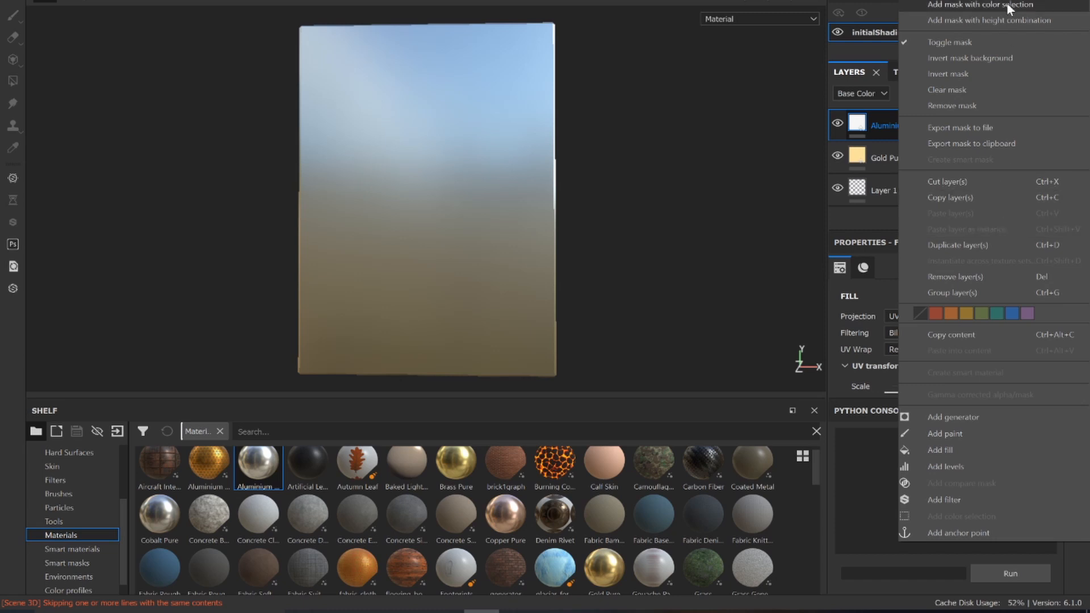
{"action": "left_click", "coordinate": [951, 1]}
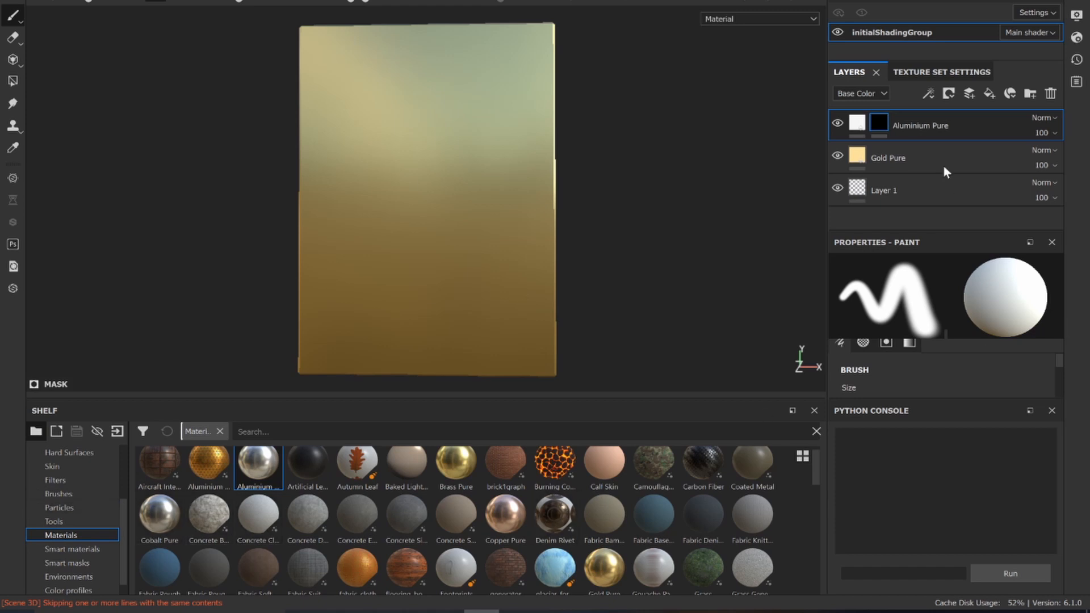
{"action": "right_click", "coordinate": [875, 127]}
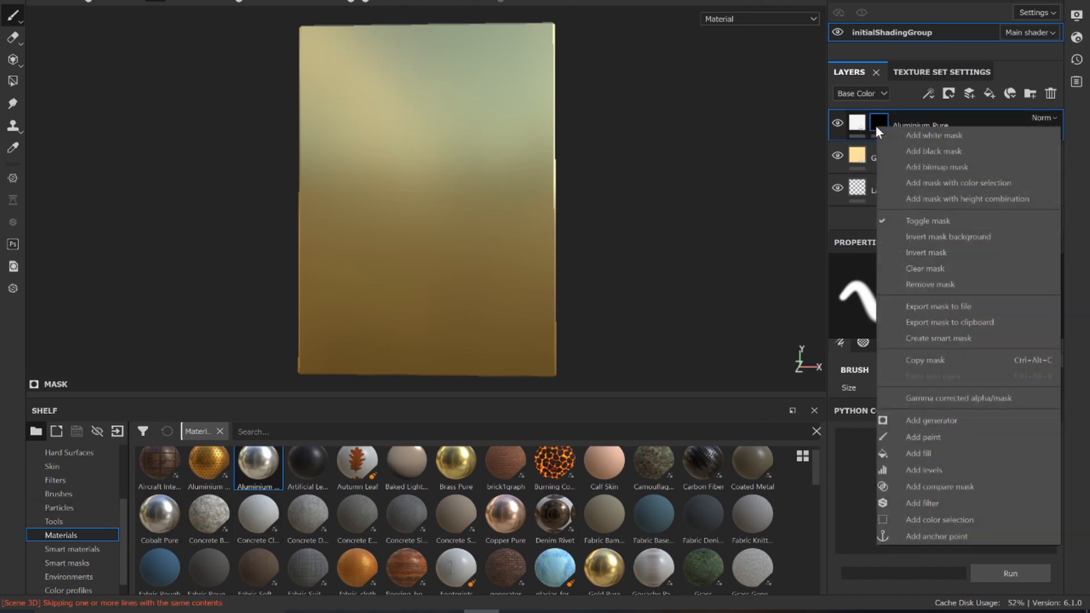
{"action": "left_click", "coordinate": [949, 436]}
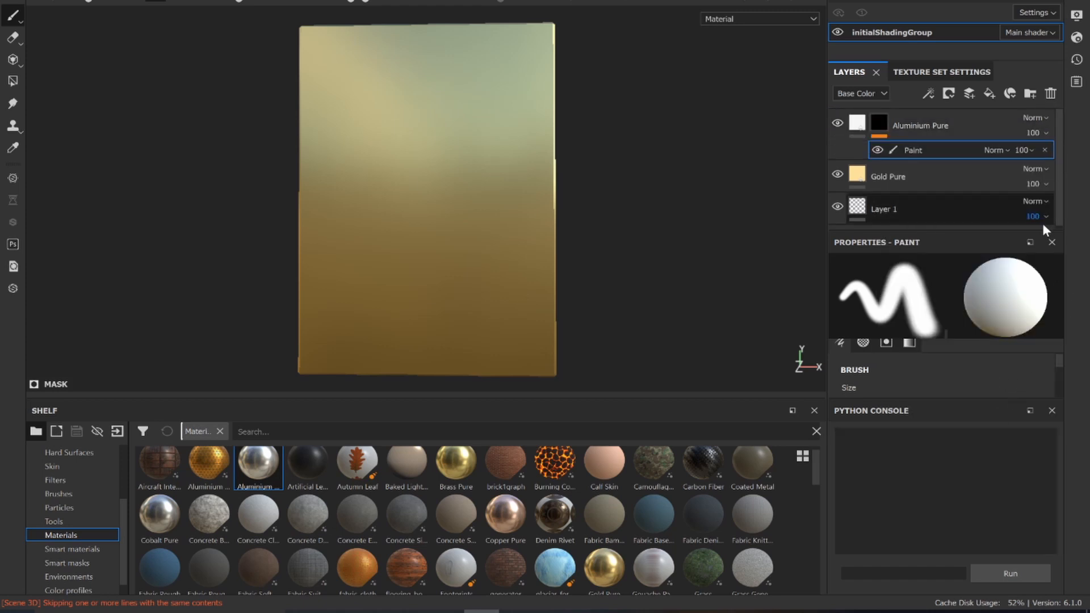
- Find the My Name alpha in the shelf by searching for "my" and assign it as the paint brush's stencil
{"action": "scroll", "coordinate": [998, 369], "scroll_direction": "down", "scroll_amount": 3}
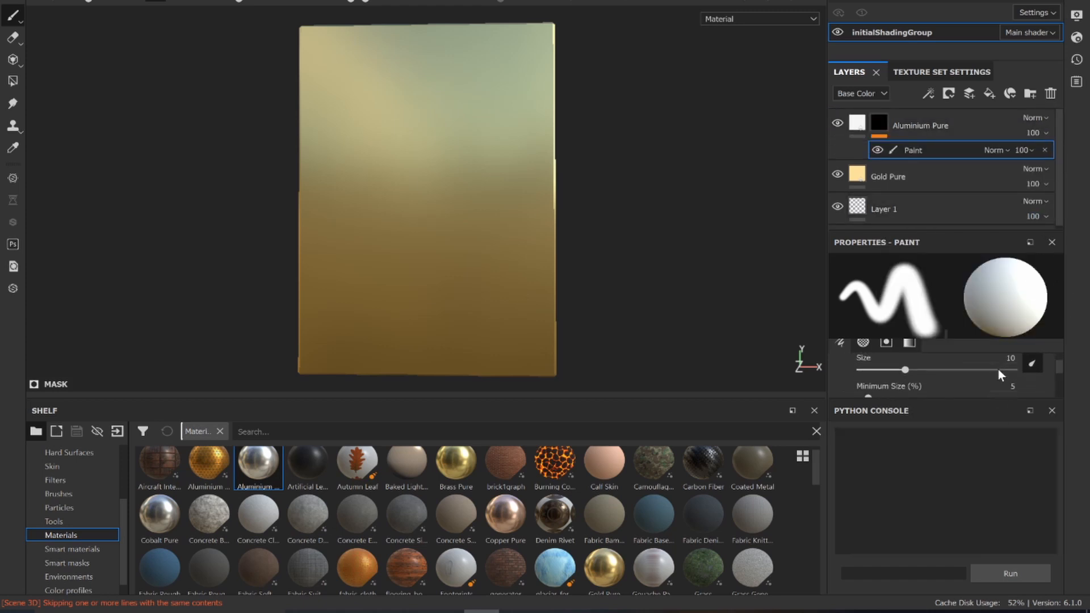
{"action": "scroll", "coordinate": [998, 368], "scroll_direction": "down", "scroll_amount": 5}
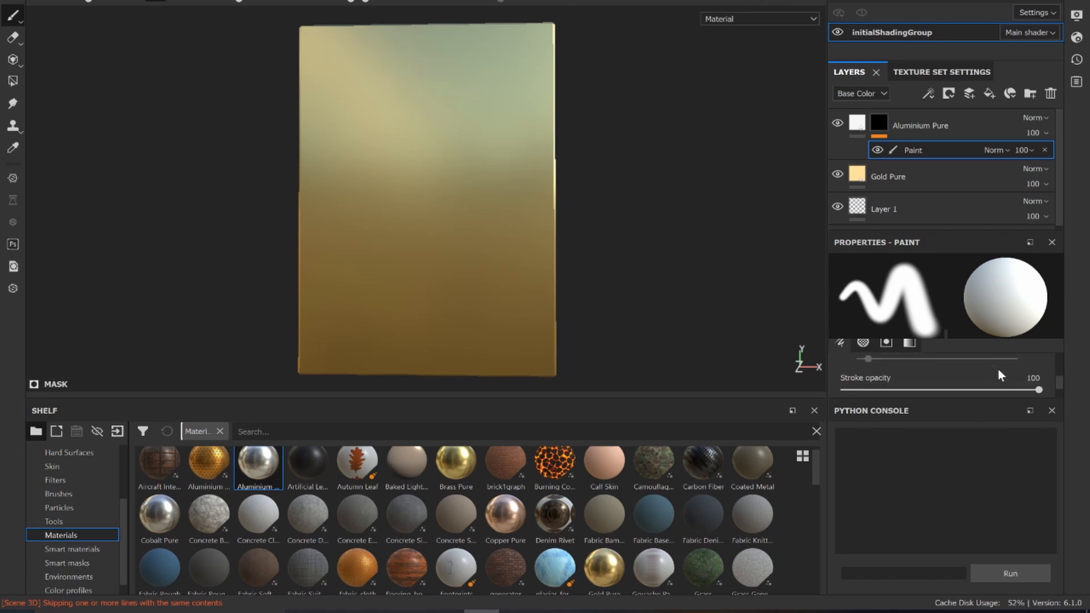
{"action": "scroll", "coordinate": [998, 370], "scroll_direction": "down", "scroll_amount": 5}
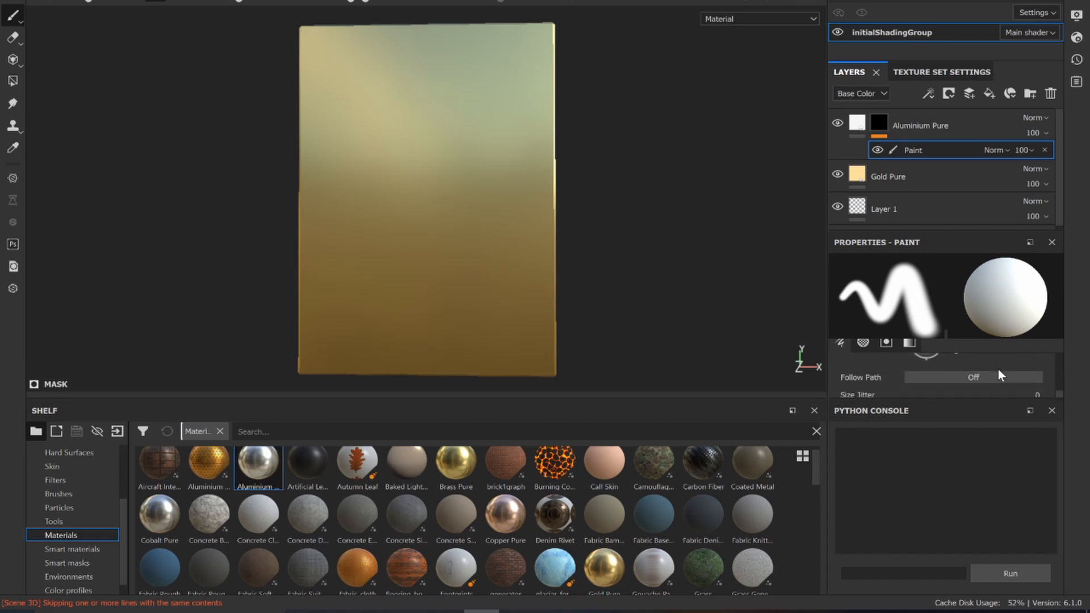
{"action": "scroll", "coordinate": [997, 370], "scroll_direction": "down", "scroll_amount": 4}
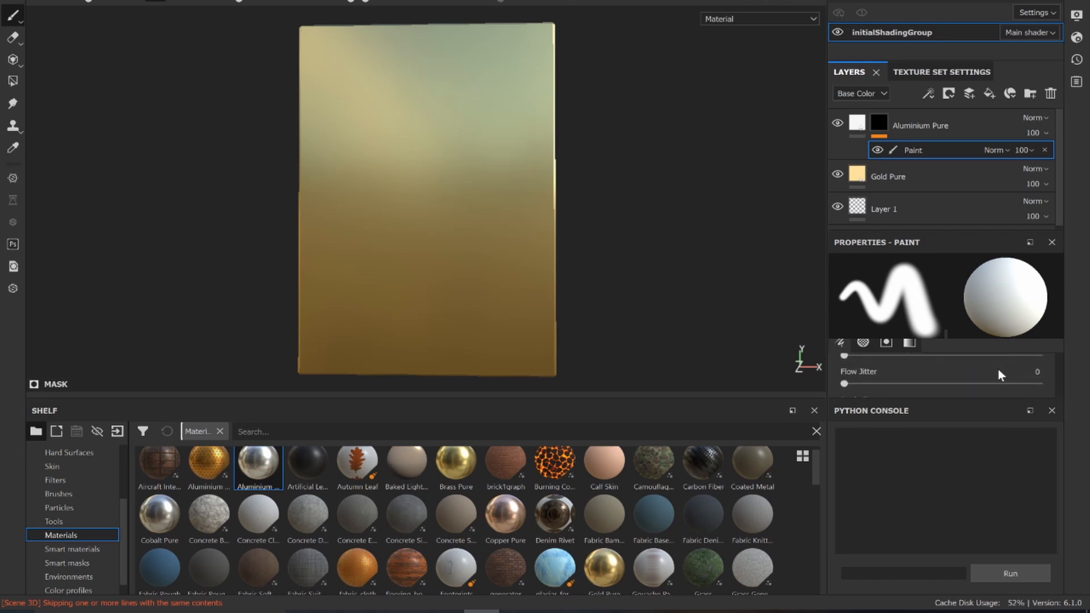
{"action": "scroll", "coordinate": [998, 369], "scroll_direction": "down", "scroll_amount": 5}
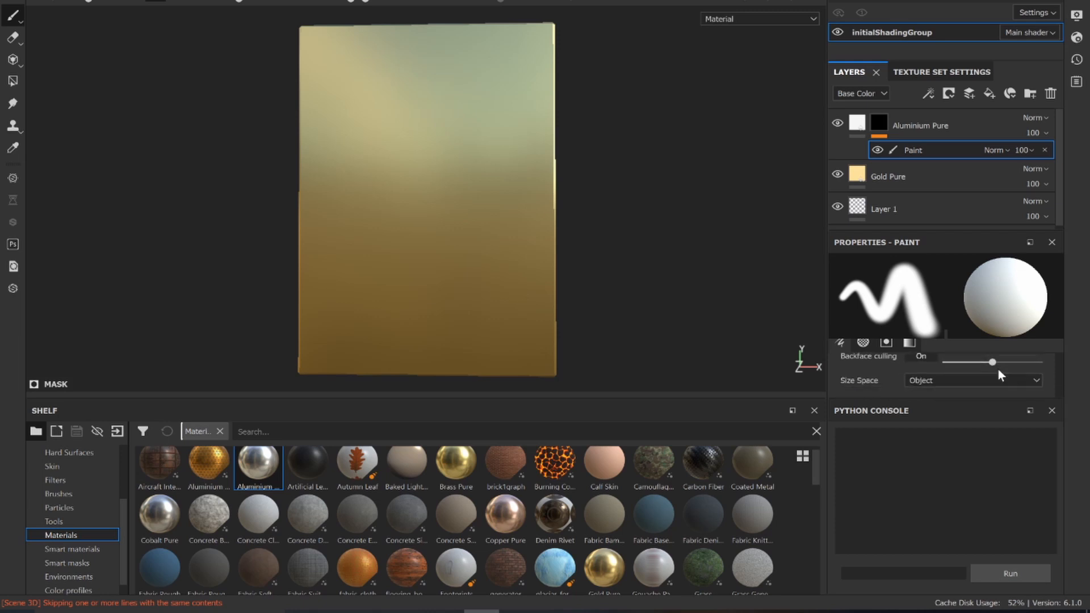
{"action": "scroll", "coordinate": [997, 369], "scroll_direction": "down", "scroll_amount": 5}
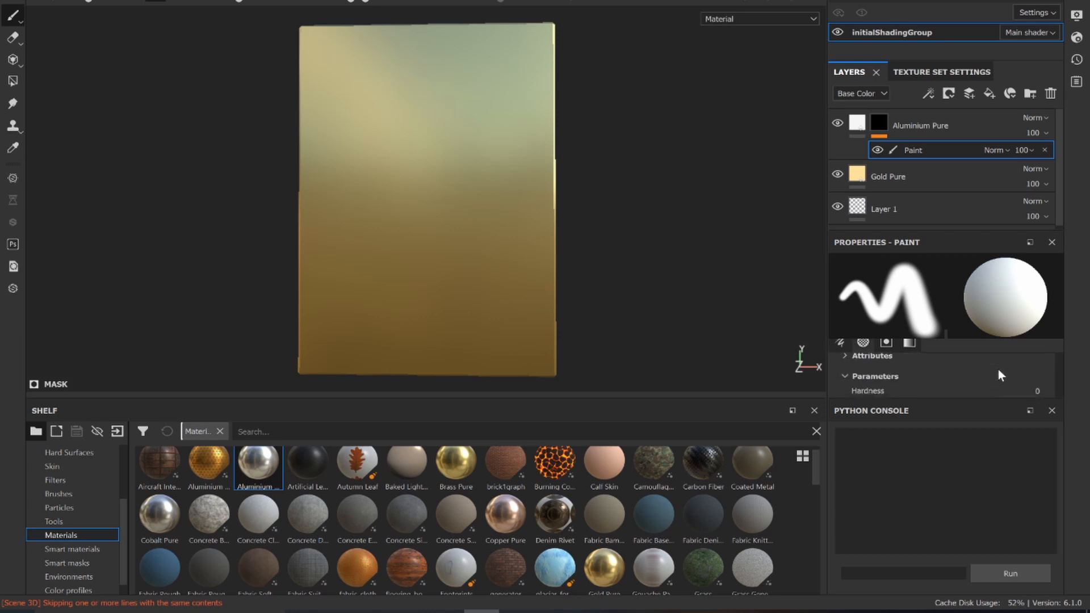
{"action": "scroll", "coordinate": [998, 369], "scroll_direction": "up", "scroll_amount": 3}
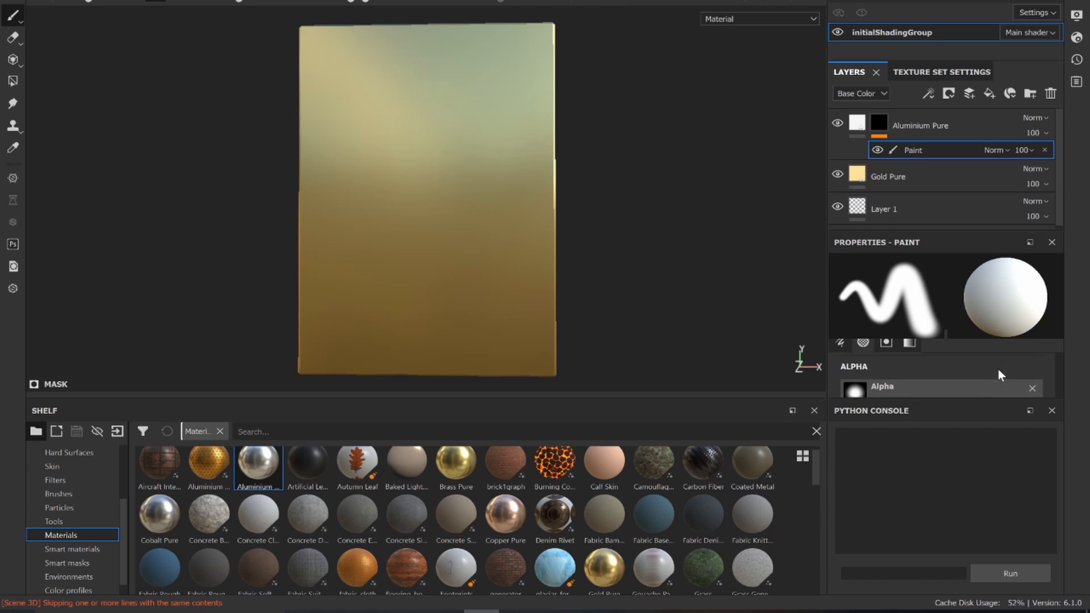
{"action": "scroll", "coordinate": [998, 369], "scroll_direction": "down", "scroll_amount": 8}
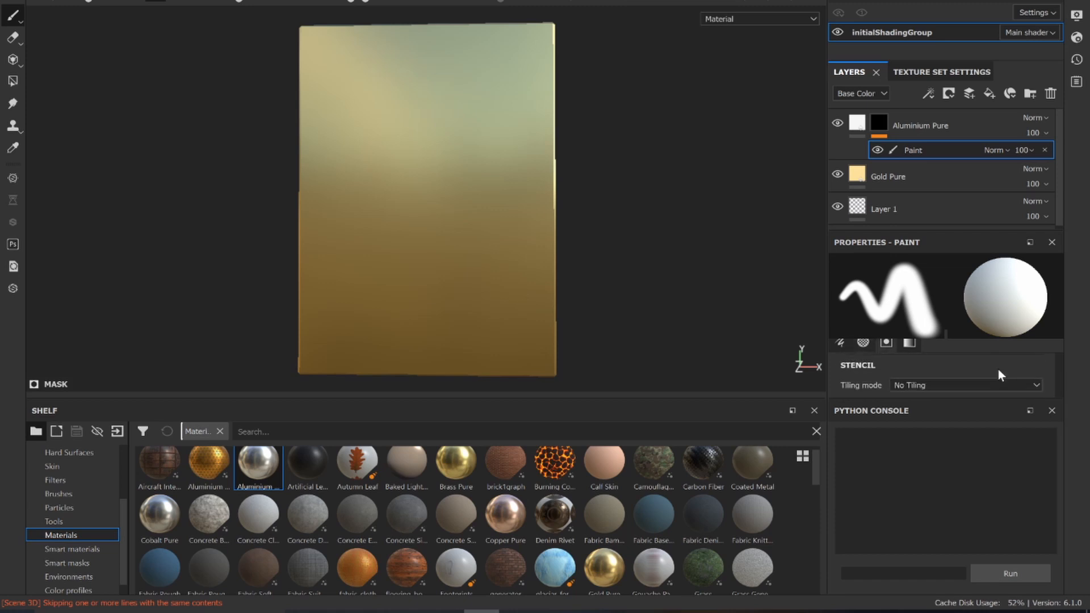
{"action": "scroll", "coordinate": [997, 369], "scroll_direction": "down", "scroll_amount": 1}
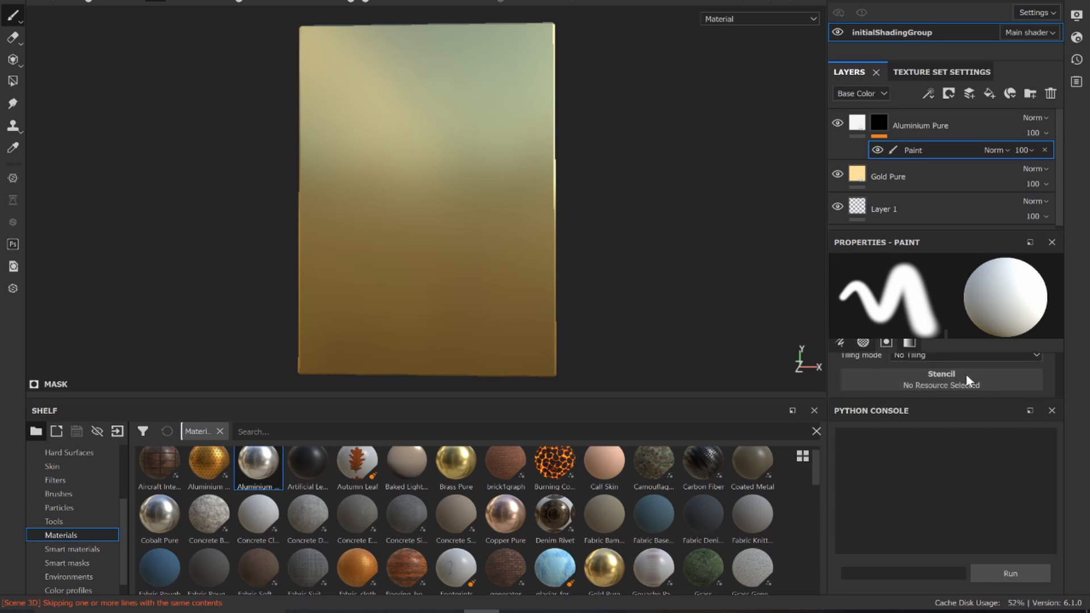
{"action": "scroll", "coordinate": [88, 503], "scroll_direction": "up", "scroll_amount": 3}
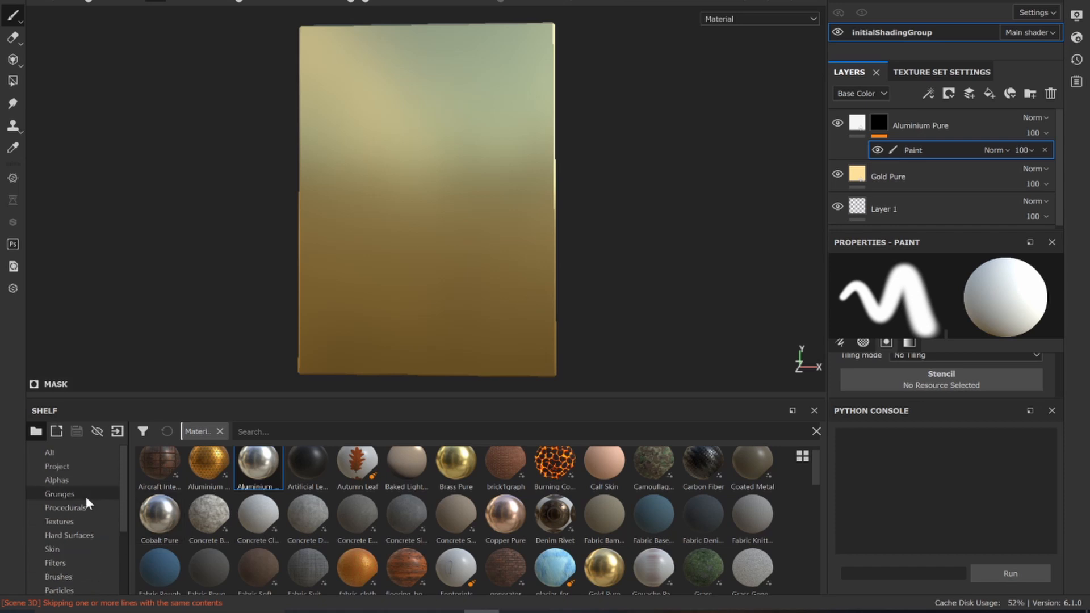
{"action": "left_click", "coordinate": [85, 481]}
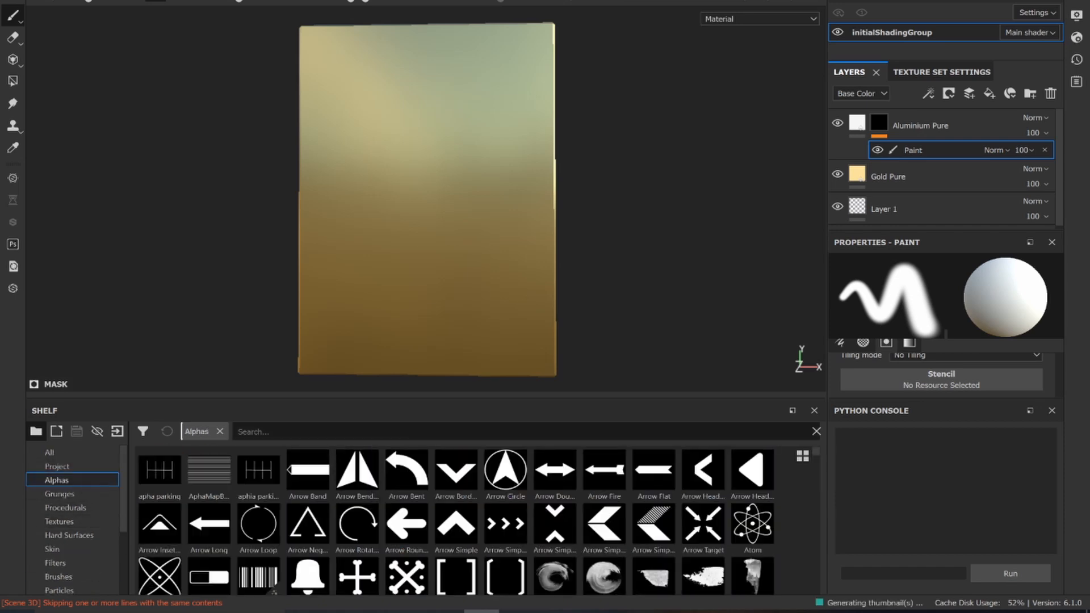
{"action": "type", "text": "my"}
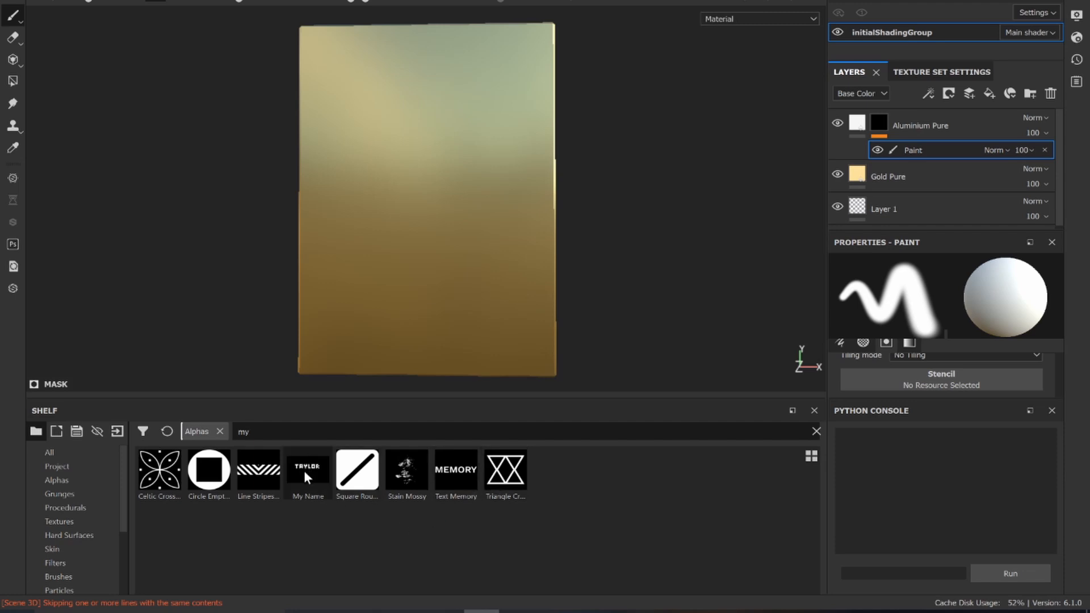
{"action": "left_click_drag", "start_coordinate": [307, 477], "coordinate": [933, 379]}
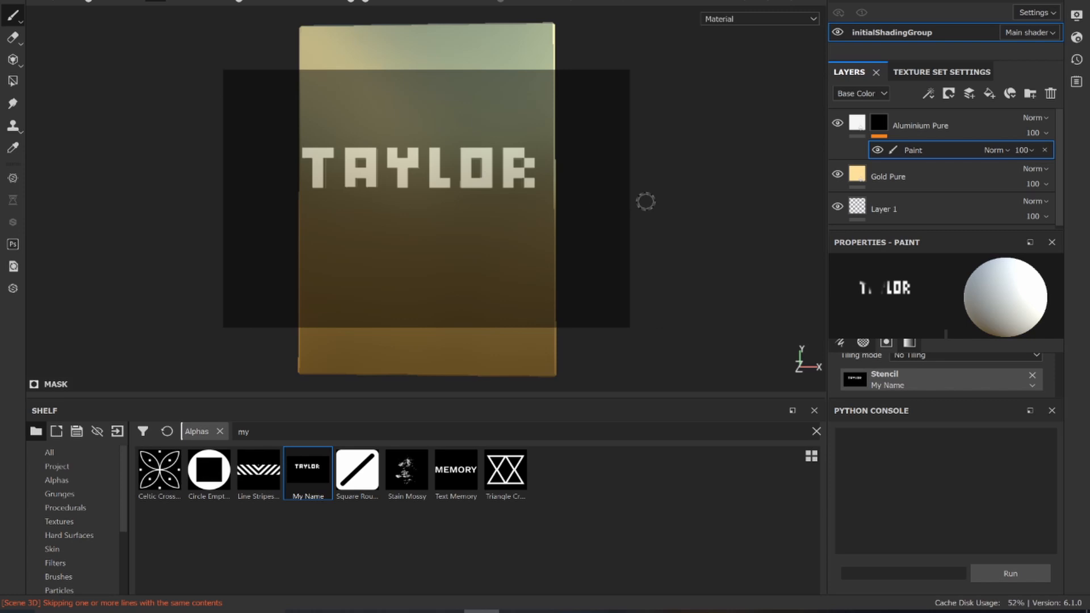
- Paint the stencil's lettering across the panel's upper half in the Aluminium Pure mask, and remove the stencil from the brush
{"action": "left_click_drag", "start_coordinate": [645, 202], "coordinate": [651, 202], "text": "alt"}
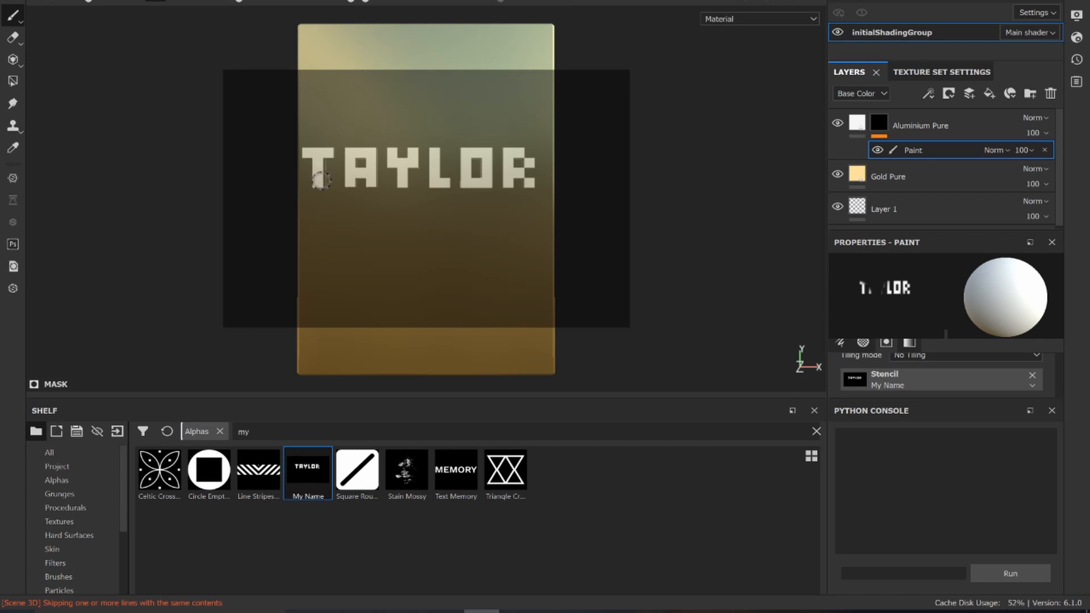
{"action": "mouse_move", "coordinate": [322, 174]}
{"action": "left_mouse_down"}
{"action": "mouse_move", "coordinate": [312, 142]}
{"action": "mouse_move", "coordinate": [343, 166]}
{"action": "mouse_move", "coordinate": [332, 161]}
{"action": "mouse_move", "coordinate": [393, 173]}
{"action": "mouse_move", "coordinate": [378, 178]}
{"action": "mouse_move", "coordinate": [415, 150]}
{"action": "mouse_move", "coordinate": [430, 166]}
{"action": "mouse_move", "coordinate": [438, 142]}
{"action": "mouse_move", "coordinate": [448, 146]}
{"action": "mouse_move", "coordinate": [435, 172]}
{"action": "mouse_move", "coordinate": [446, 181]}
{"action": "mouse_move", "coordinate": [468, 153]}
{"action": "mouse_move", "coordinate": [485, 165]}
{"action": "mouse_move", "coordinate": [501, 141]}
{"action": "mouse_move", "coordinate": [508, 183]}
{"action": "mouse_move", "coordinate": [531, 160]}
{"action": "mouse_move", "coordinate": [541, 193]}
{"action": "mouse_move", "coordinate": [540, 176]}
{"action": "mouse_move", "coordinate": [314, 189]}
{"action": "mouse_move", "coordinate": [370, 165]}
{"action": "mouse_move", "coordinate": [477, 146]}
{"action": "mouse_move", "coordinate": [556, 186]}
{"action": "left_mouse_up"}
{"action": "key", "text": "s"}
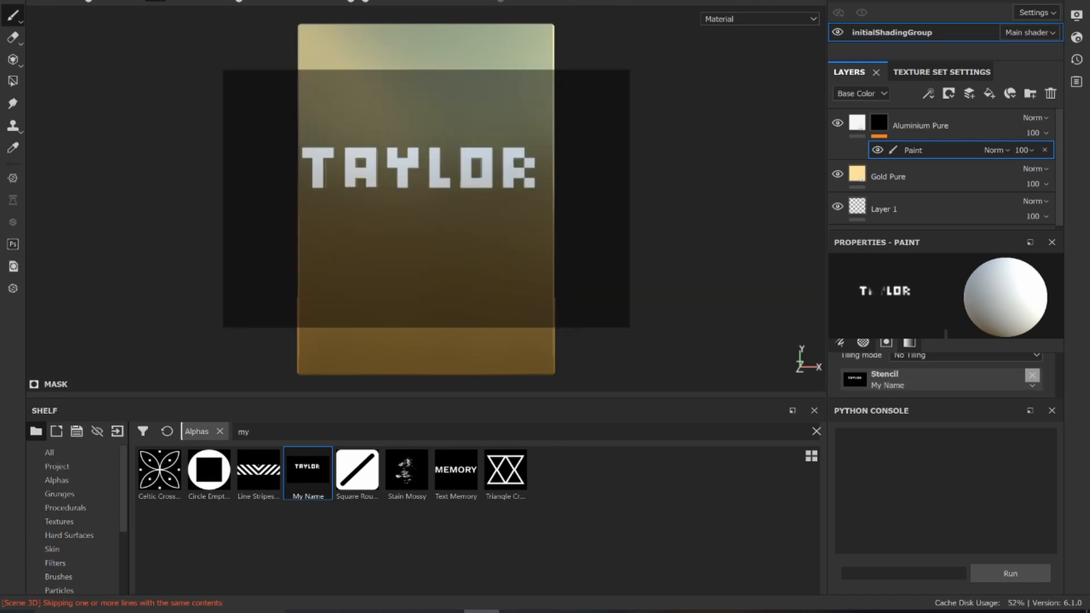
{"action": "left_click", "coordinate": [1032, 375]}
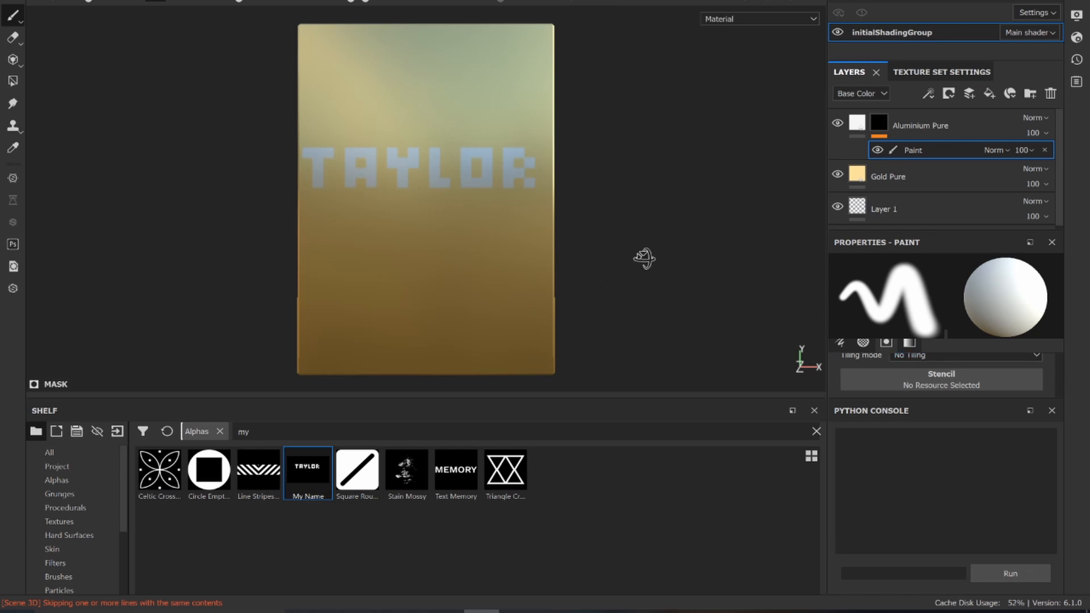
{"action": "left_click_drag", "start_coordinate": [645, 258], "coordinate": [757, 256], "text": "alt"}
{"action": "left_click_drag", "start_coordinate": [607, 274], "coordinate": [640, 272], "text": "alt"}
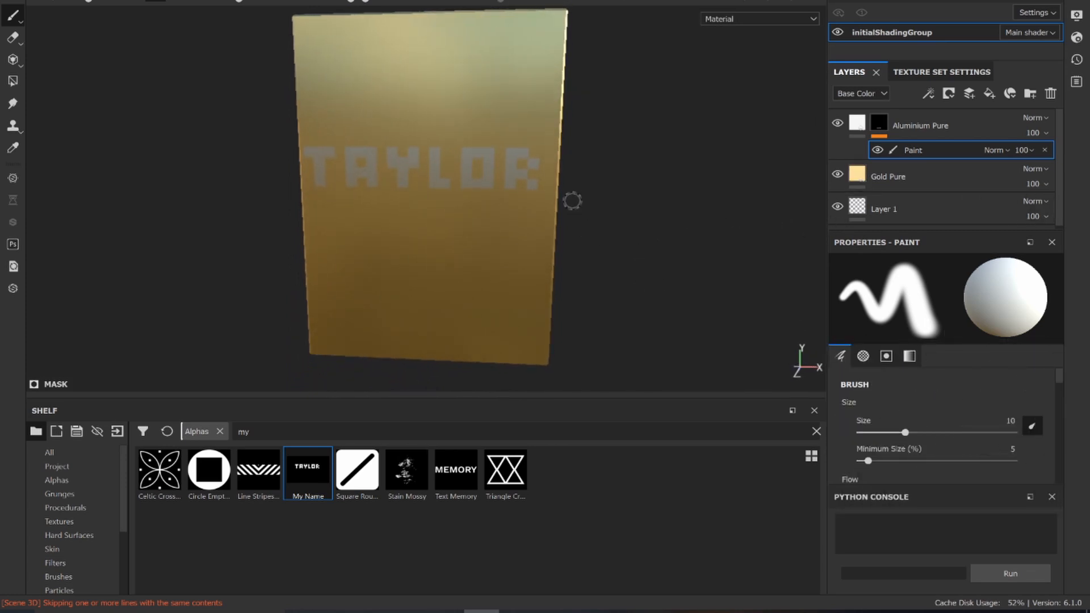
{"action": "left_click_drag", "start_coordinate": [572, 201], "coordinate": [596, 205], "text": "alt"}
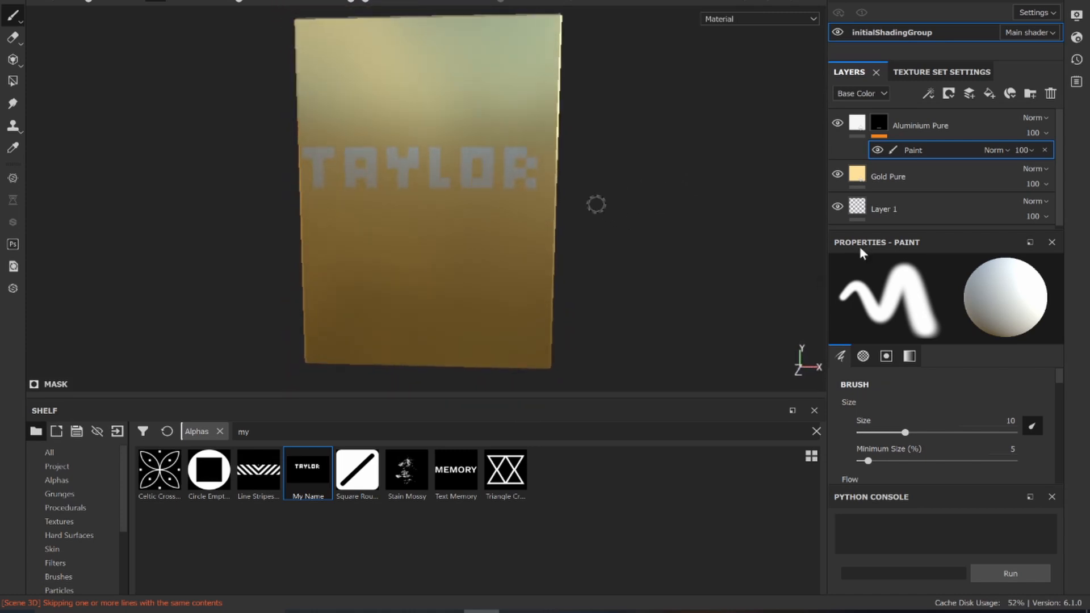
- Raise the lettering by setting the Aluminium Pure fill's height to 0.6187, and inspect the relief from the side
{"action": "left_click", "coordinate": [879, 128]}
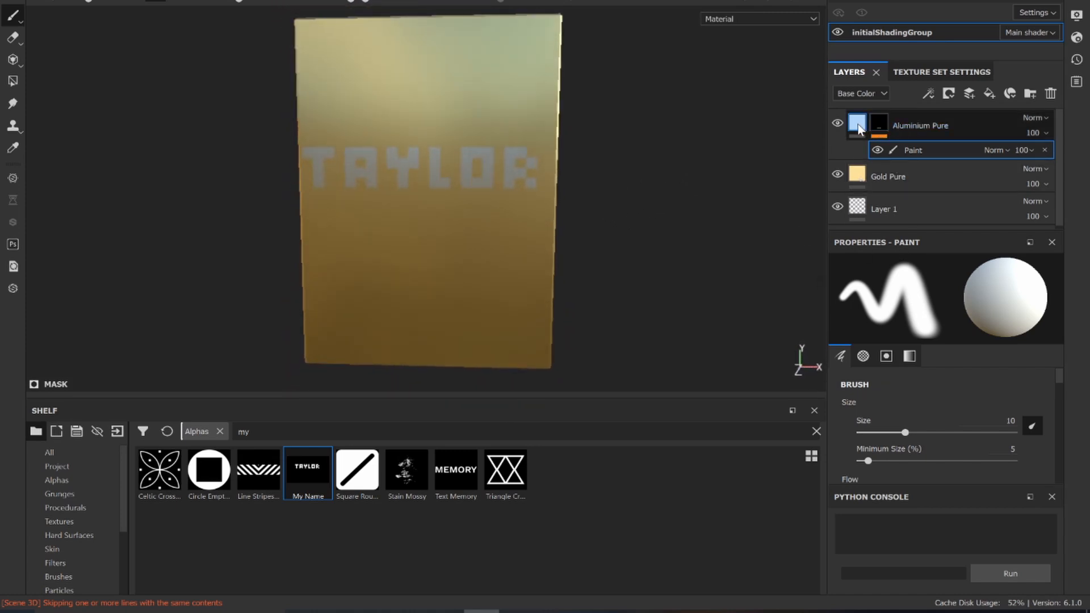
{"action": "left_click", "coordinate": [857, 124]}
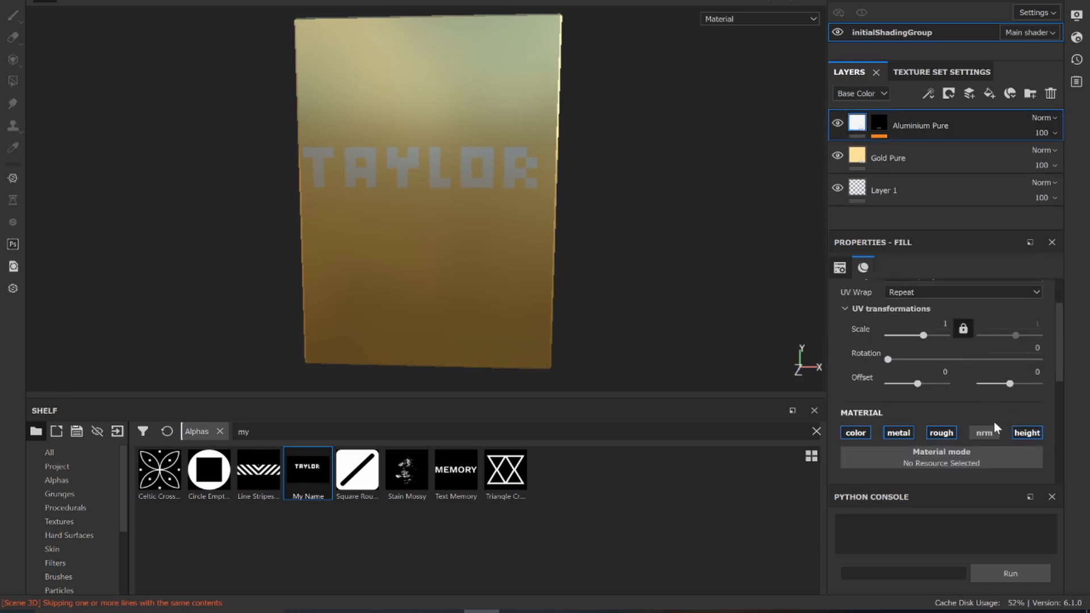
{"action": "scroll", "coordinate": [993, 420], "scroll_direction": "down", "scroll_amount": 5}
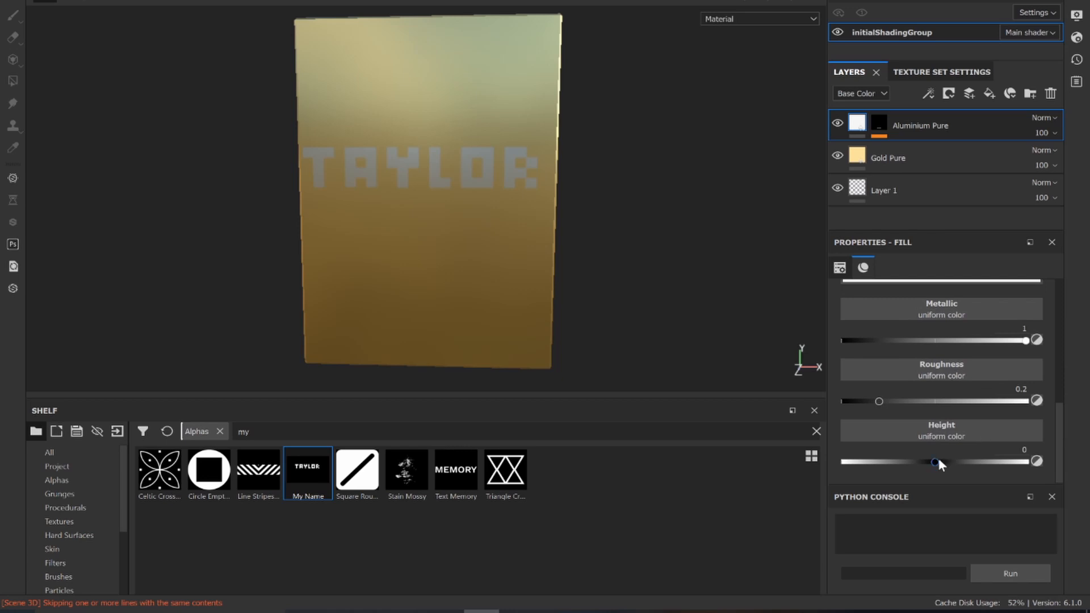
{"action": "left_click_drag", "start_coordinate": [935, 461], "coordinate": [993, 461]}
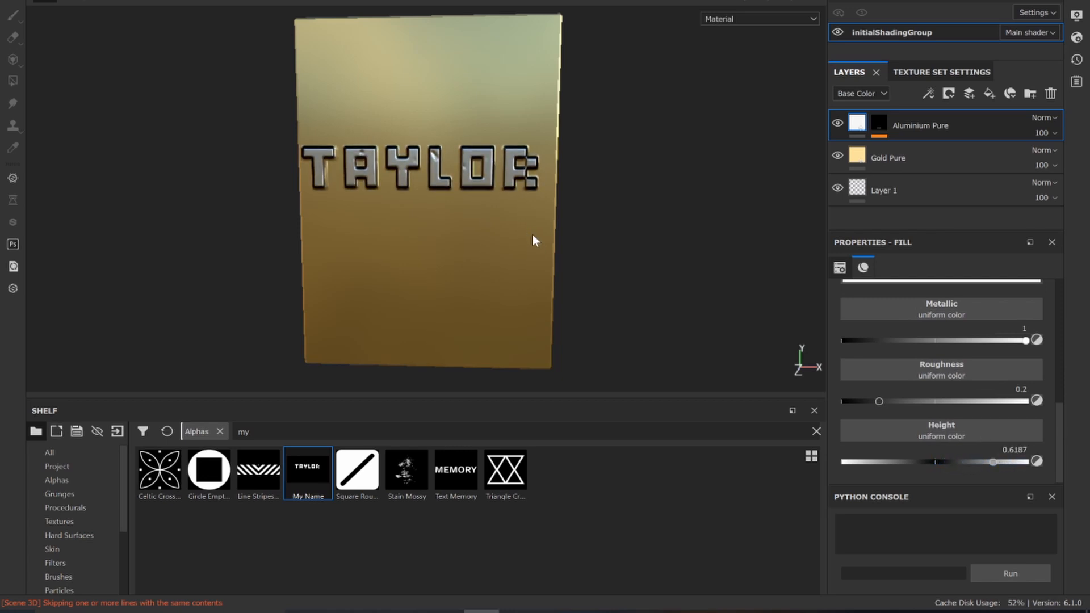
{"action": "left_click_drag", "start_coordinate": [534, 240], "coordinate": [781, 255], "text": "alt"}
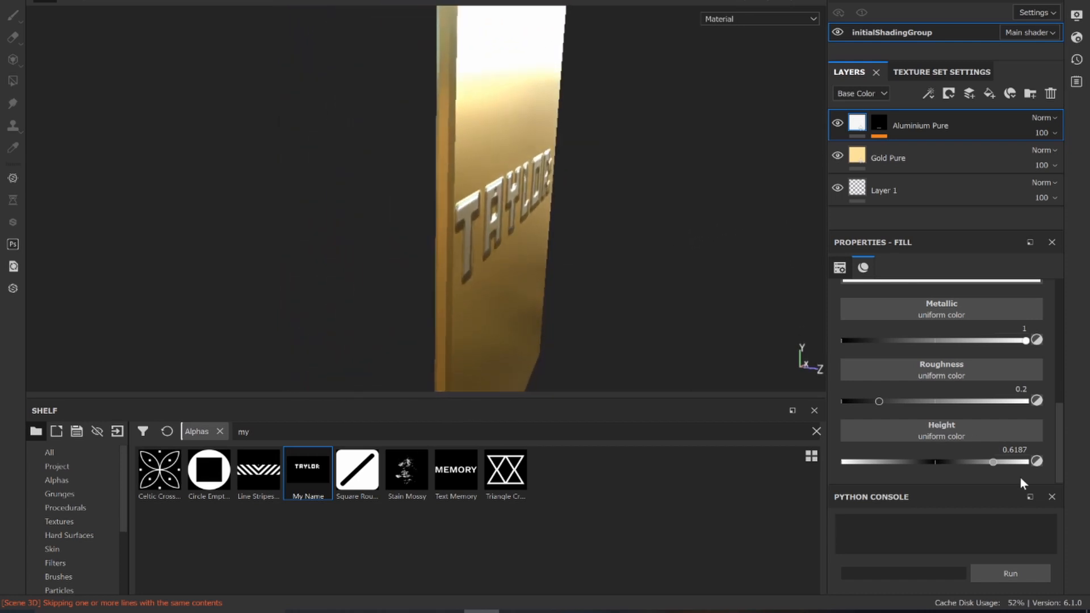
- Engrave the lettering into the panel by lowering the Aluminium Pure fill's height to -0.6498
{"action": "left_click_drag", "start_coordinate": [994, 462], "coordinate": [914, 461]}
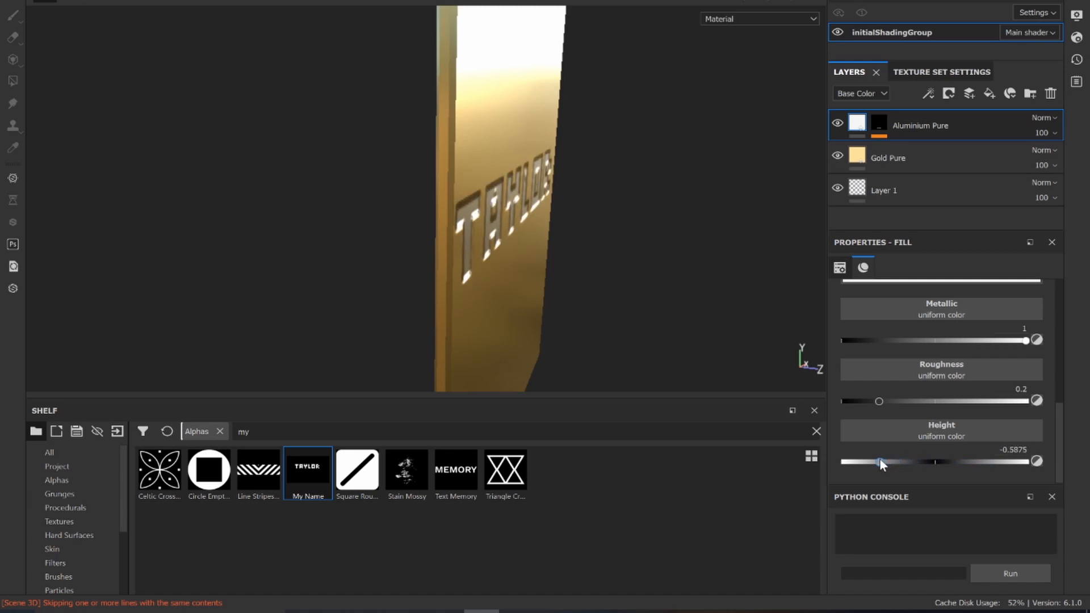
{"action": "left_click_drag", "start_coordinate": [728, 216], "coordinate": [483, 195], "text": "alt"}
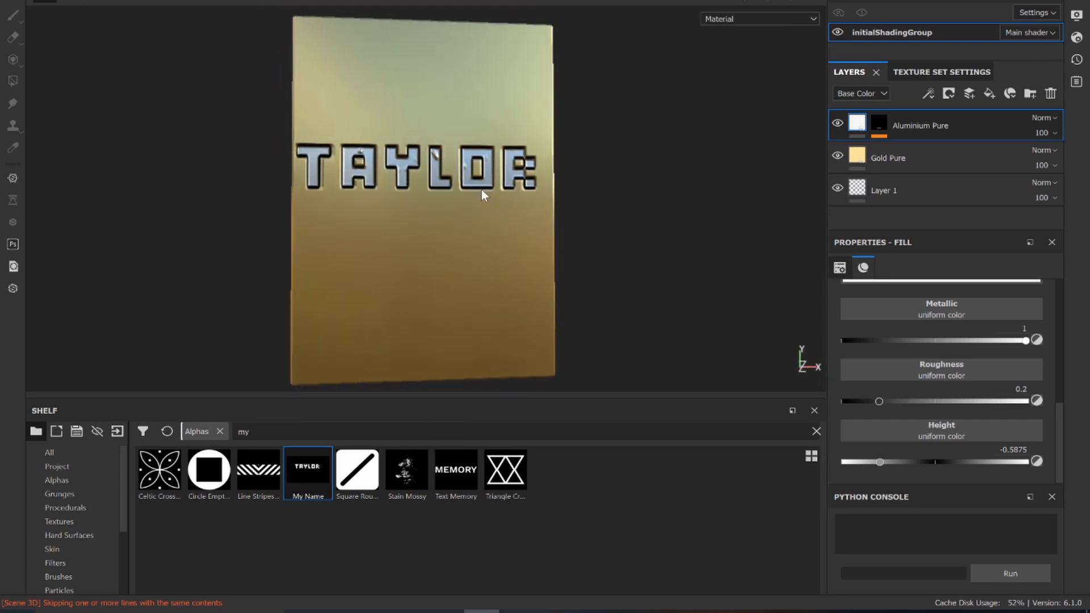
{"action": "mouse_move", "coordinate": [878, 462]}
{"action": "left_mouse_down"}
{"action": "mouse_move", "coordinate": [842, 462]}
{"action": "mouse_move", "coordinate": [906, 461]}
{"action": "mouse_move", "coordinate": [874, 462]}
{"action": "left_mouse_up"}
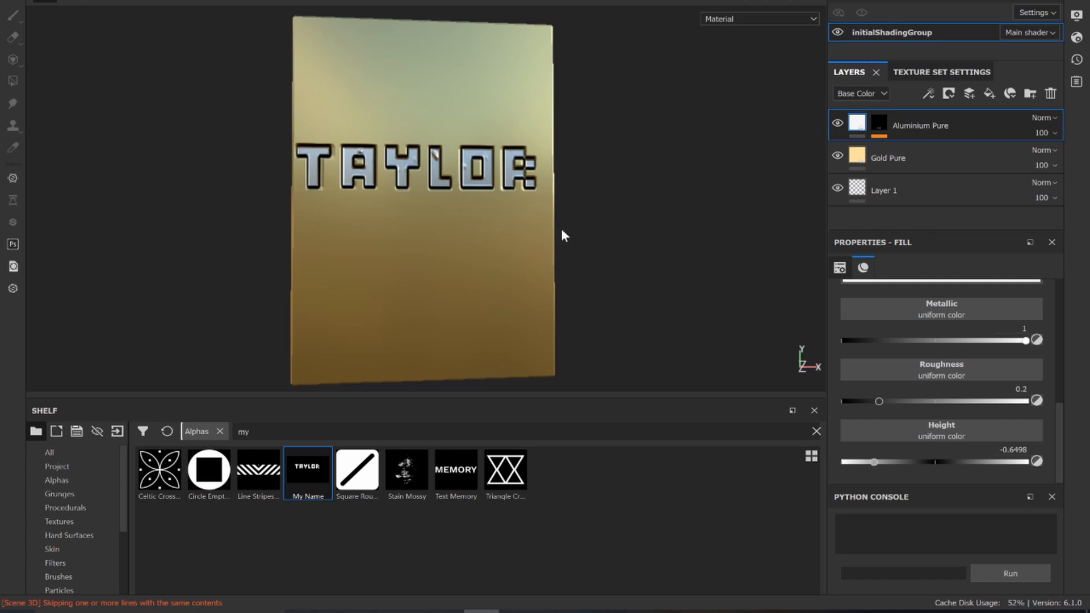
{"action": "mouse_move", "coordinate": [562, 192]}
{"action": "left_mouse_down", "text": "alt"}
{"action": "mouse_move", "coordinate": [687, 180]}
{"action": "mouse_move", "coordinate": [713, 197]}
{"action": "mouse_move", "coordinate": [662, 244]}
{"action": "mouse_move", "coordinate": [598, 236]}
{"action": "mouse_move", "coordinate": [550, 200]}
{"action": "left_mouse_up", "text": "alt"}
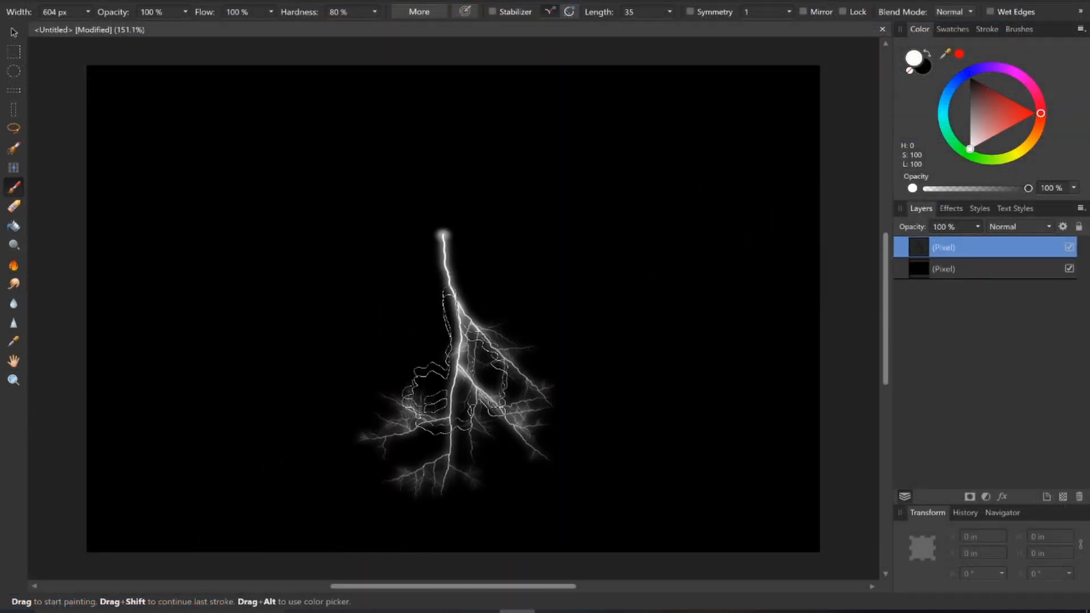
- Switch to Affinity Photo and stamp a white 604 px lightning bolt near the black canvas's centre with a Lightning Brushes 4 brush
{"action": "left_click", "coordinate": [450, 279]}
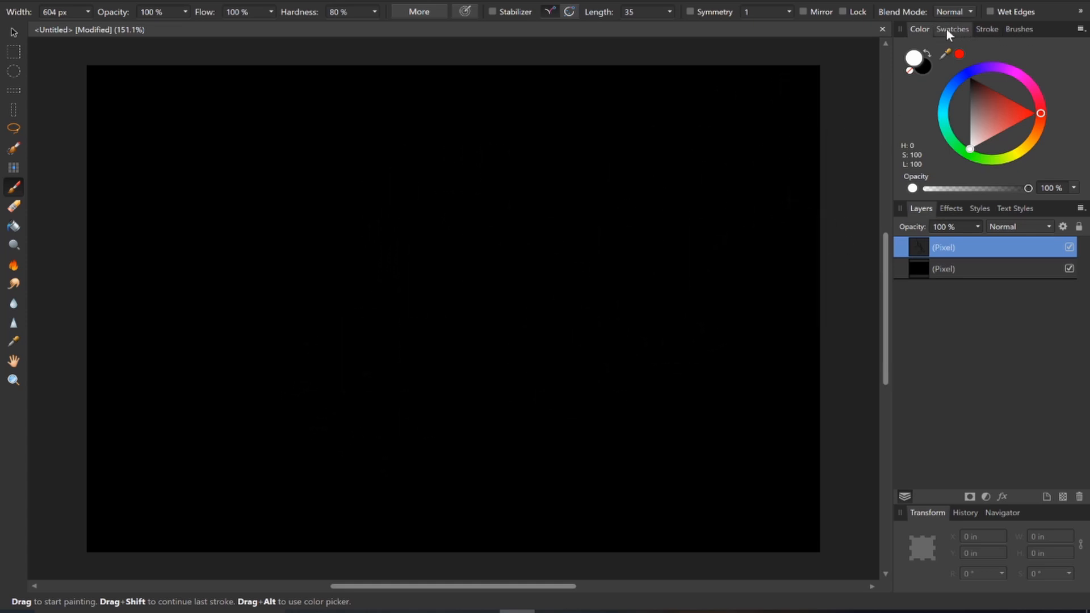
{"action": "left_click", "coordinate": [1012, 30]}
{"action": "left_click", "coordinate": [979, 45]}
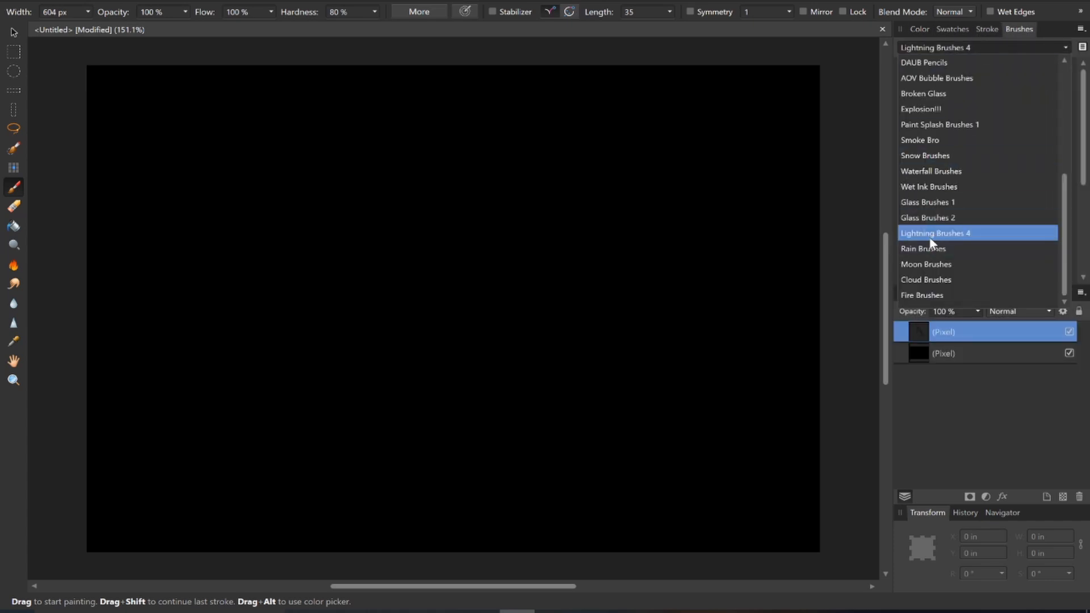
{"action": "left_click", "coordinate": [1065, 48]}
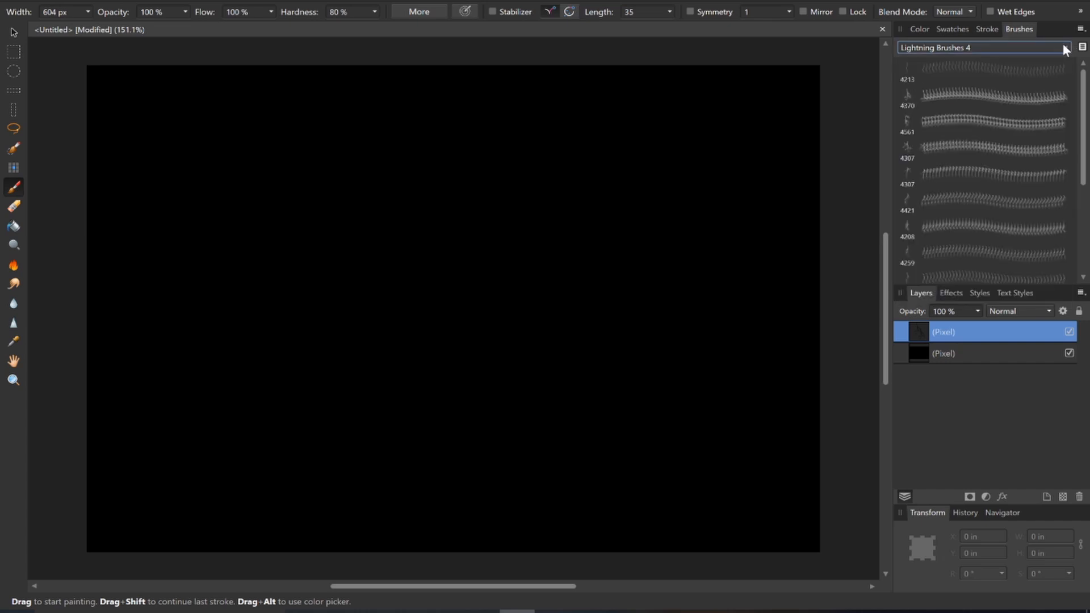
{"action": "left_click", "coordinate": [1062, 45]}
{"action": "left_click", "coordinate": [1062, 46]}
{"action": "left_click", "coordinate": [409, 286]}
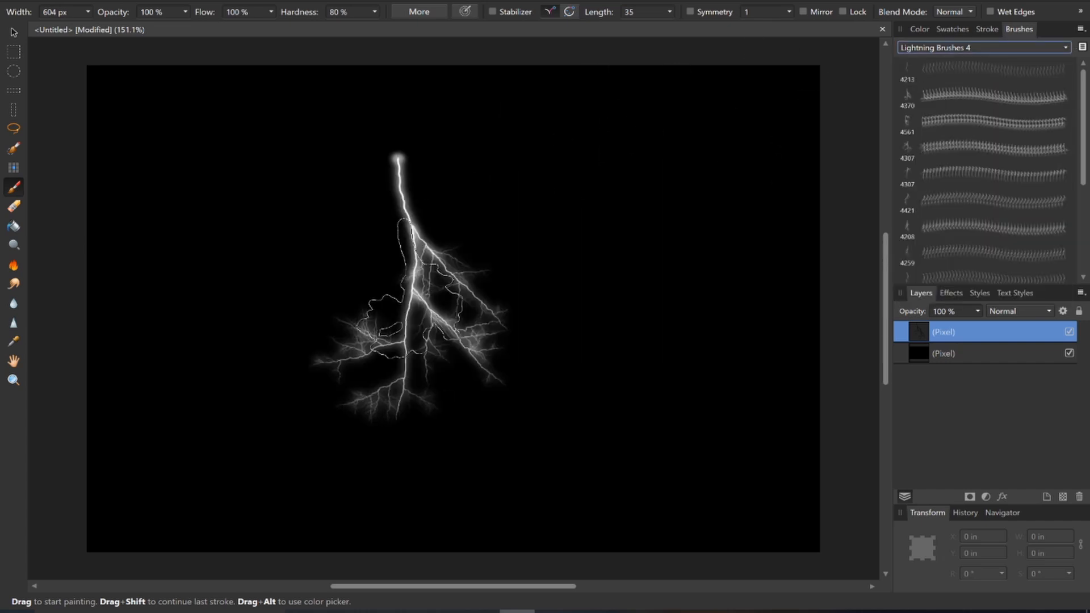
{"action": "left_click", "coordinate": [460, 301]}
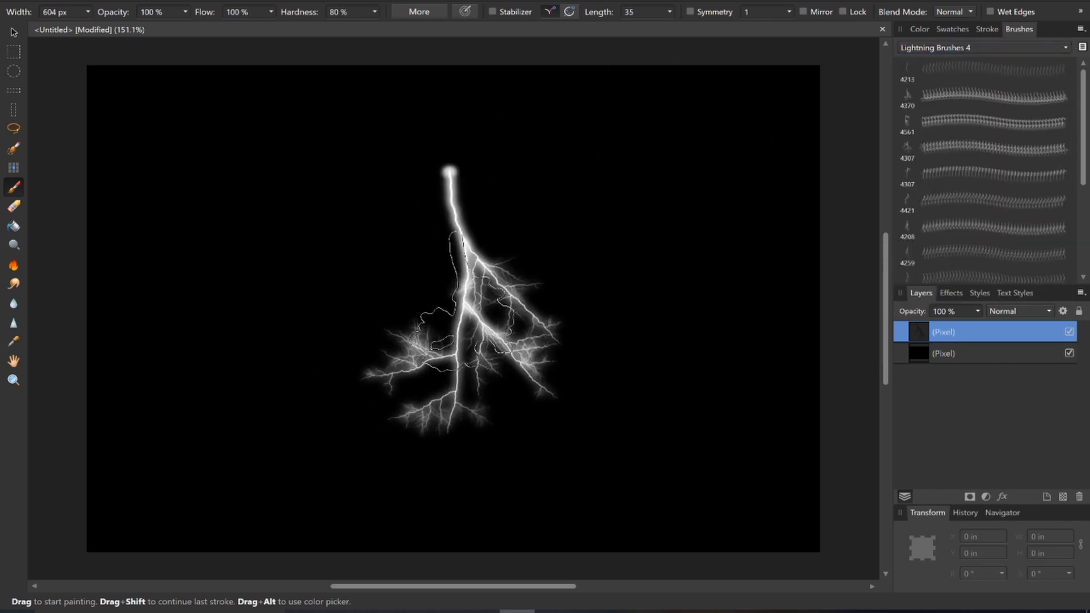